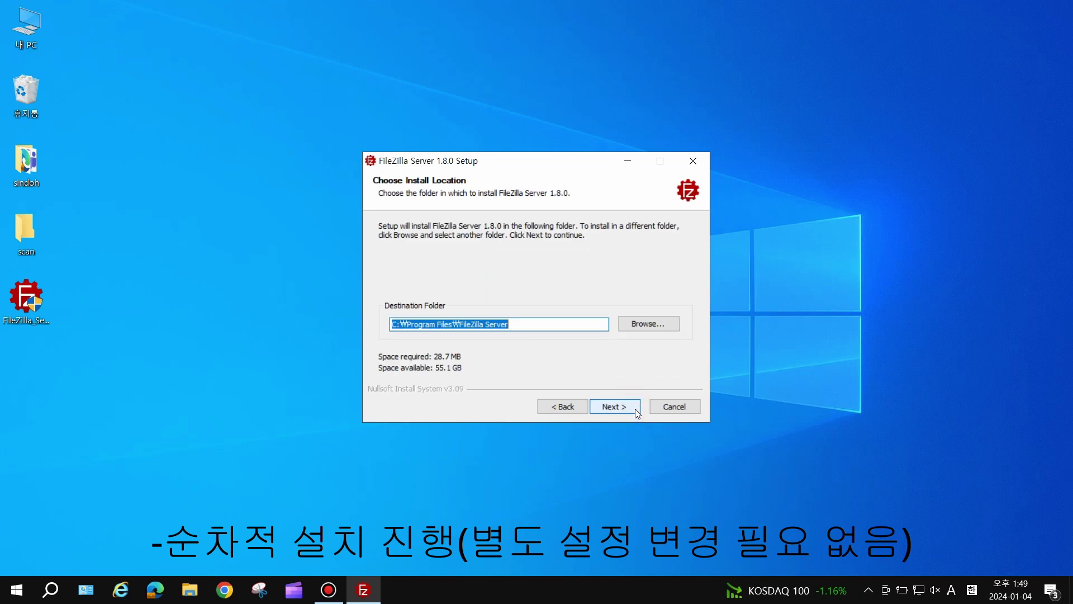
Install FileZilla Server 1.8.0 with default folder and service settings and no administration password.
click(635, 408)
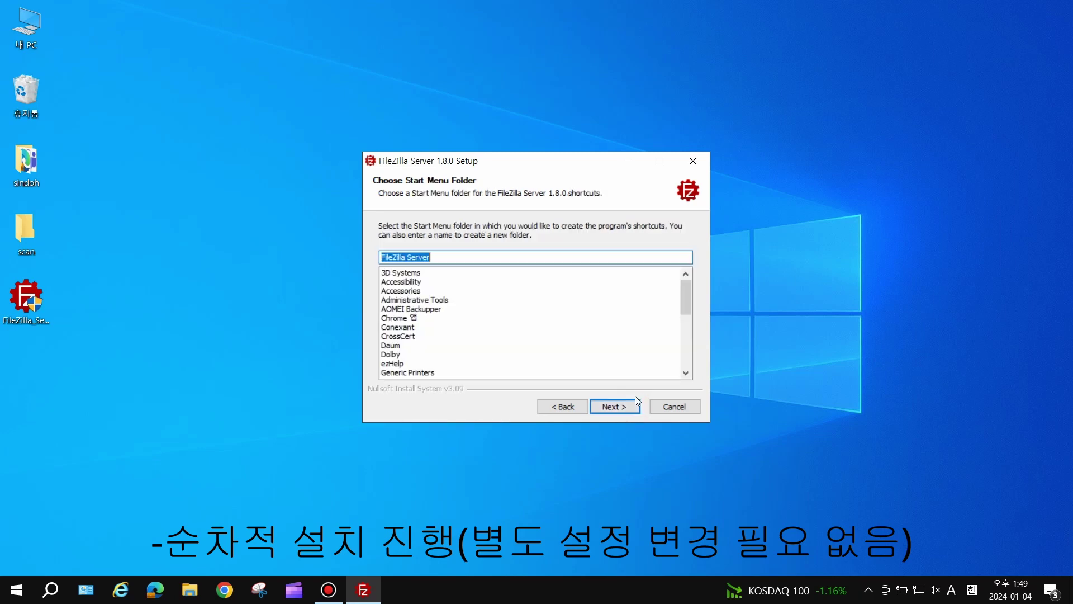
click(634, 403)
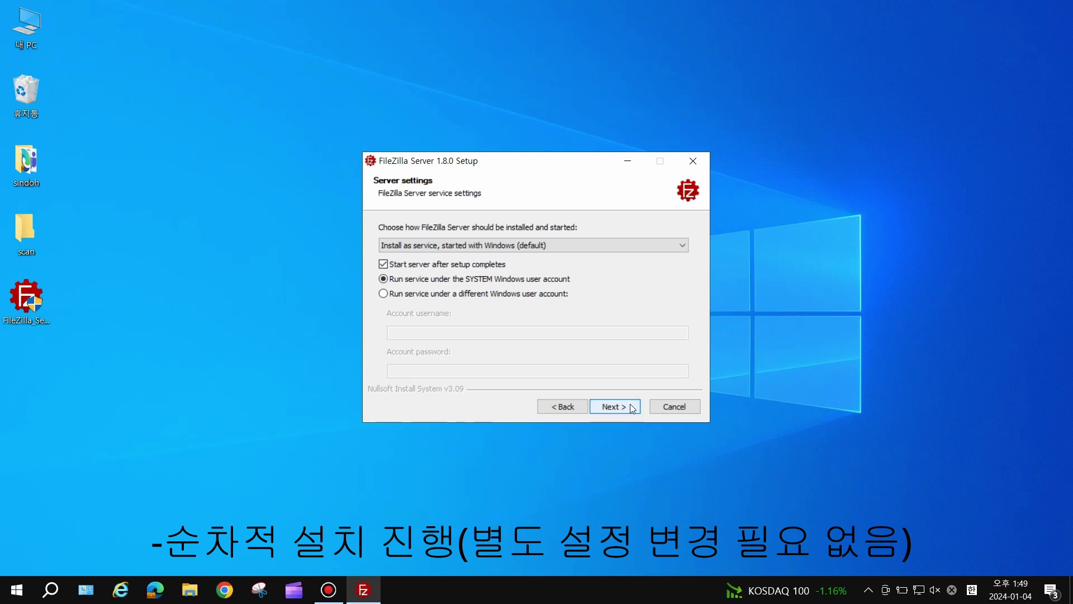
click(629, 403)
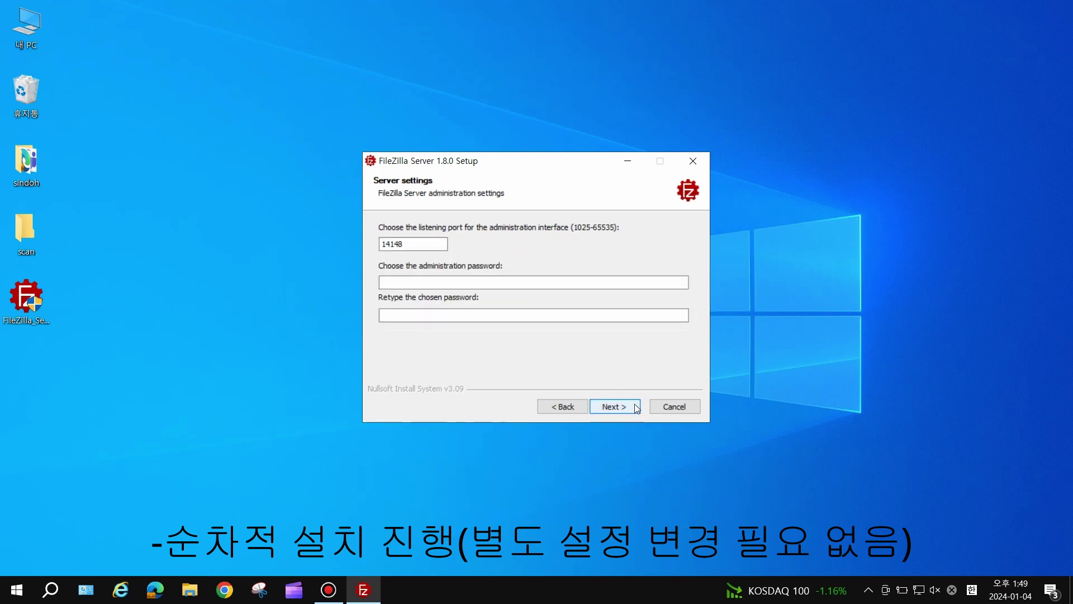
click(635, 404)
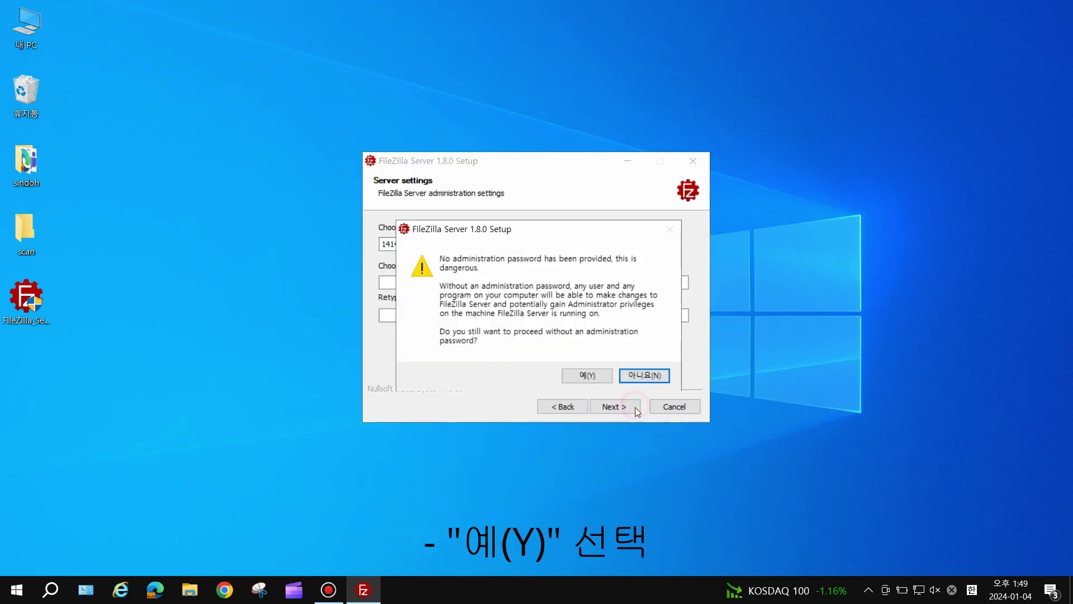
click(591, 375)
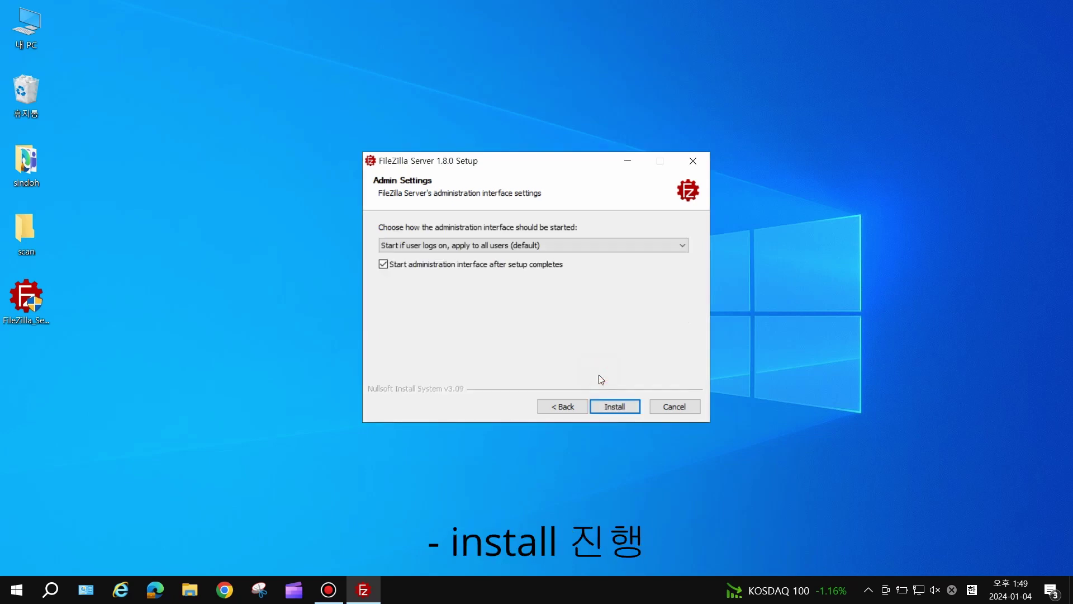
click(629, 404)
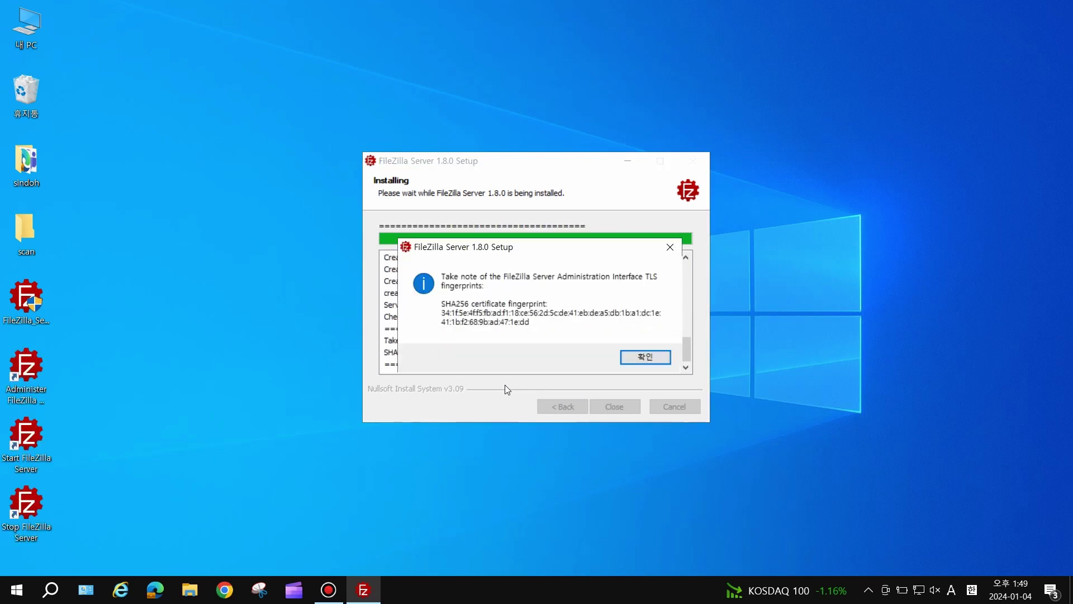
click(651, 358)
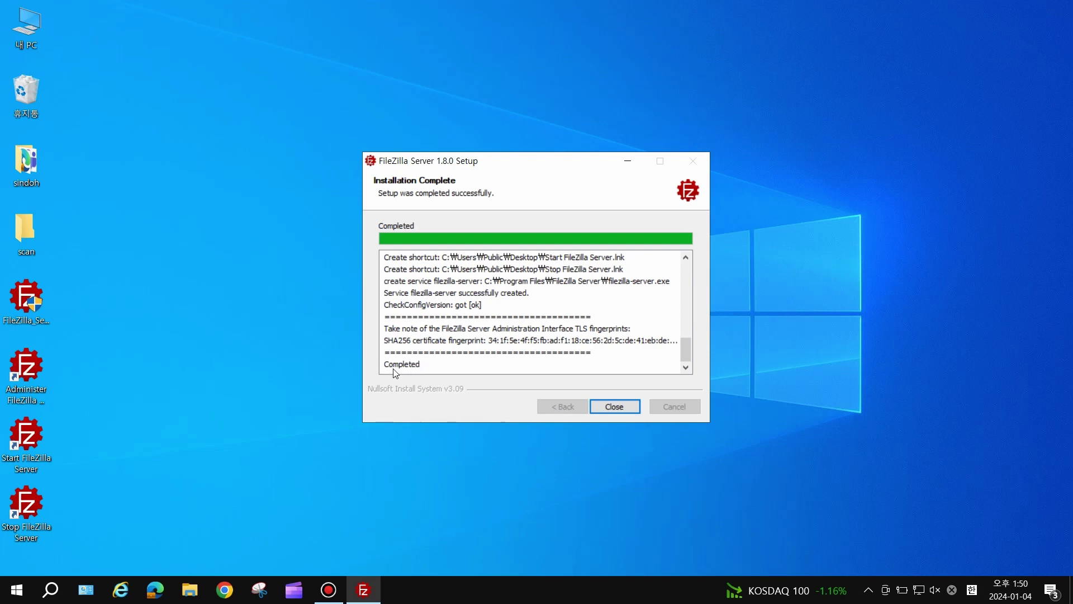
click(628, 405)
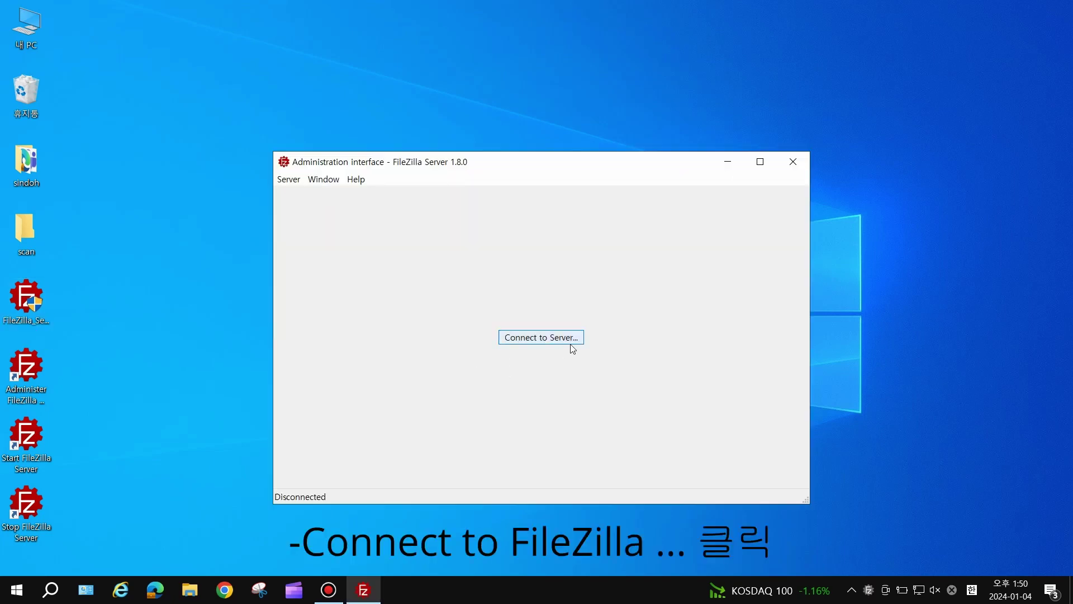
Connect the admin interface to the local server 127.0.0.1 with automatic connection at startup.
click(559, 337)
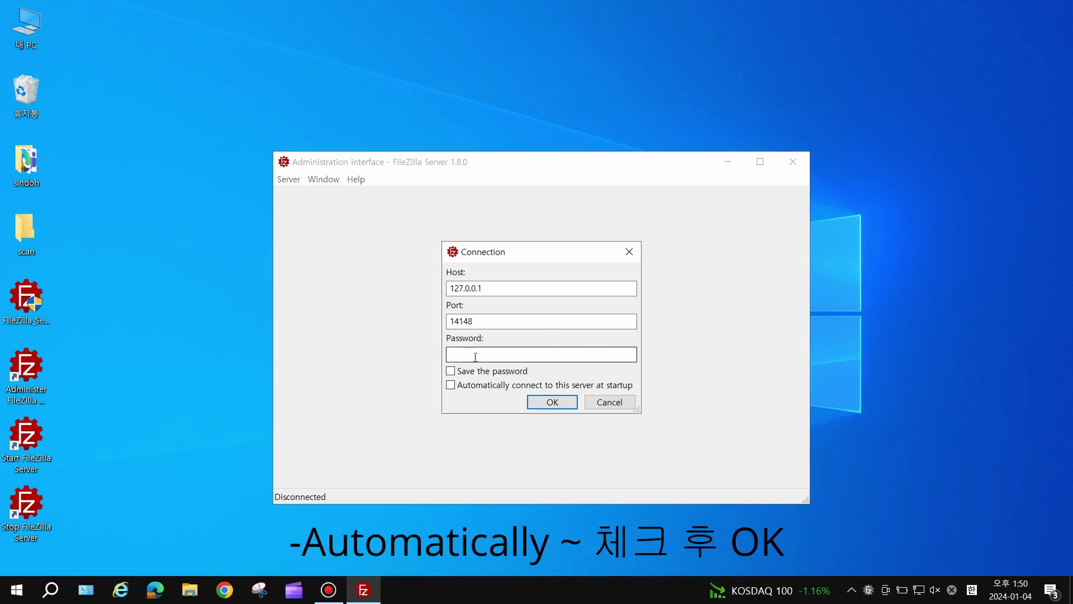
click(451, 385)
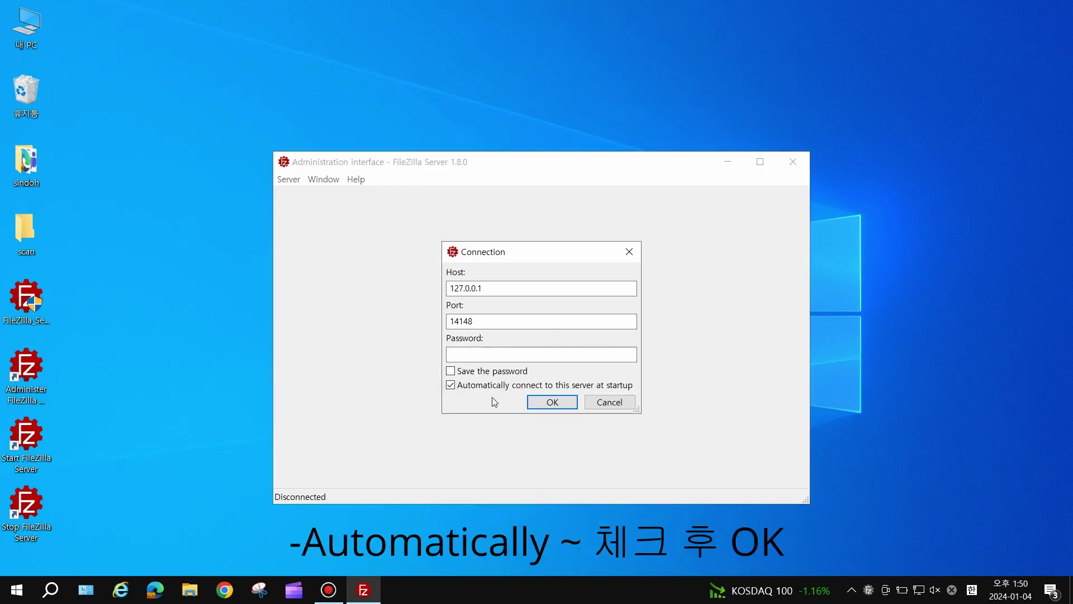
click(569, 406)
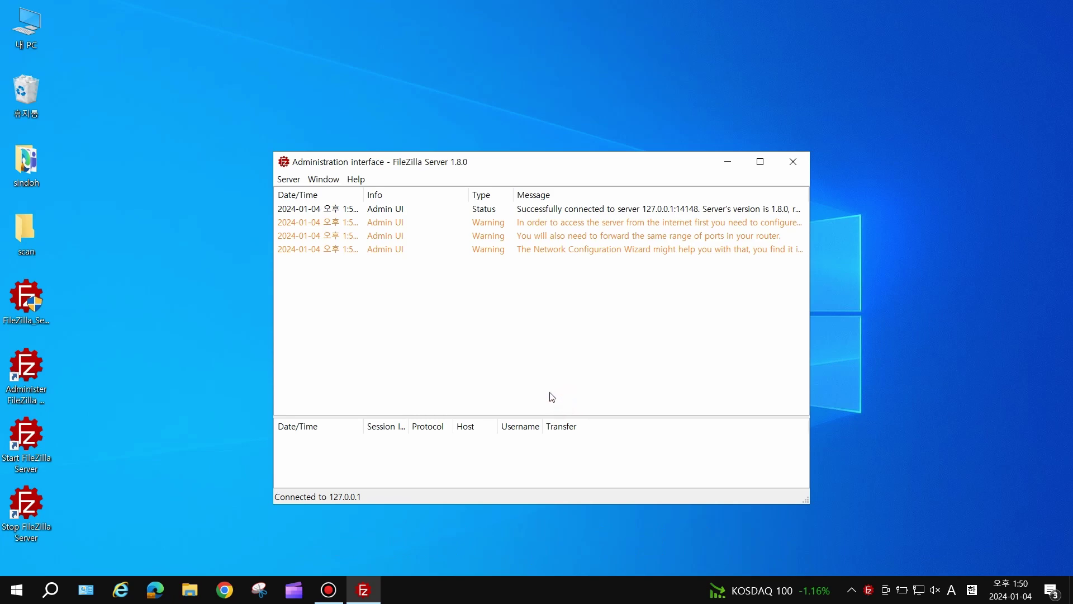
click(295, 179)
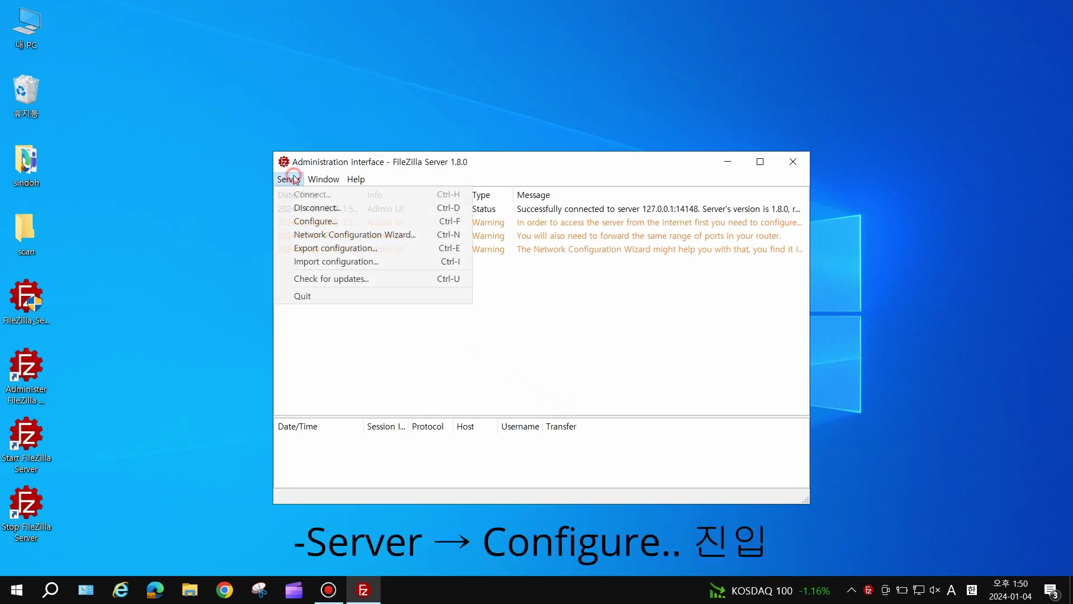
Open Server > Configure and add a new user named 'scan' under Users.
click(285, 221)
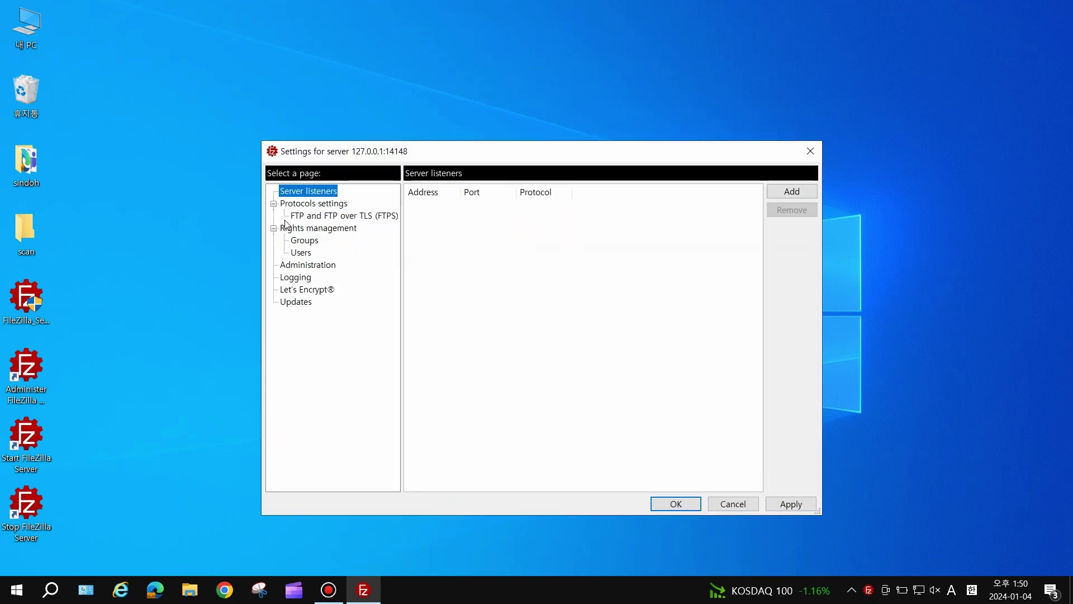
click(311, 254)
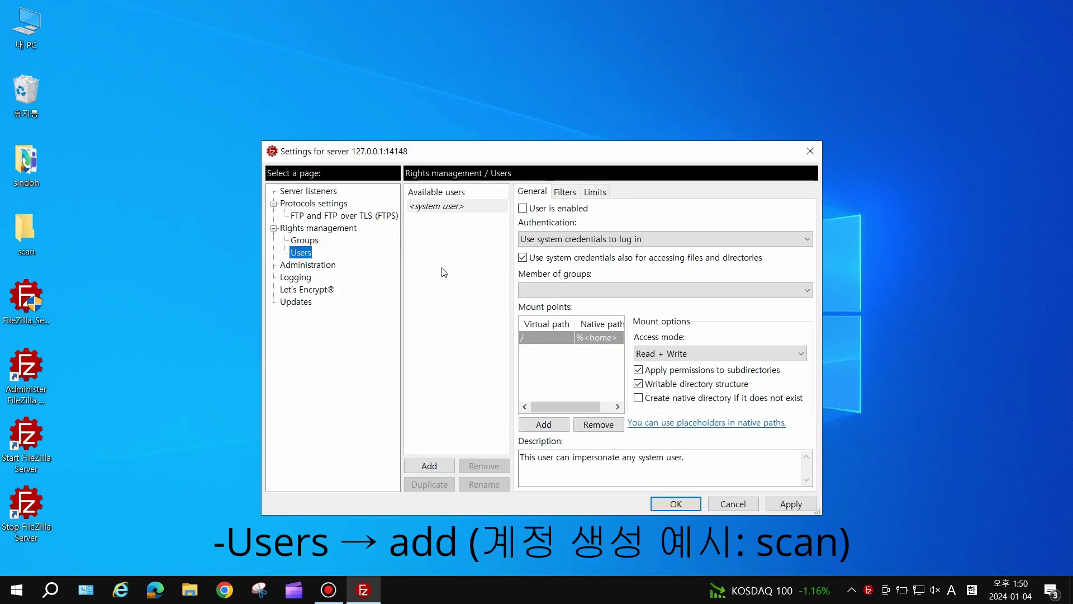
click(449, 465)
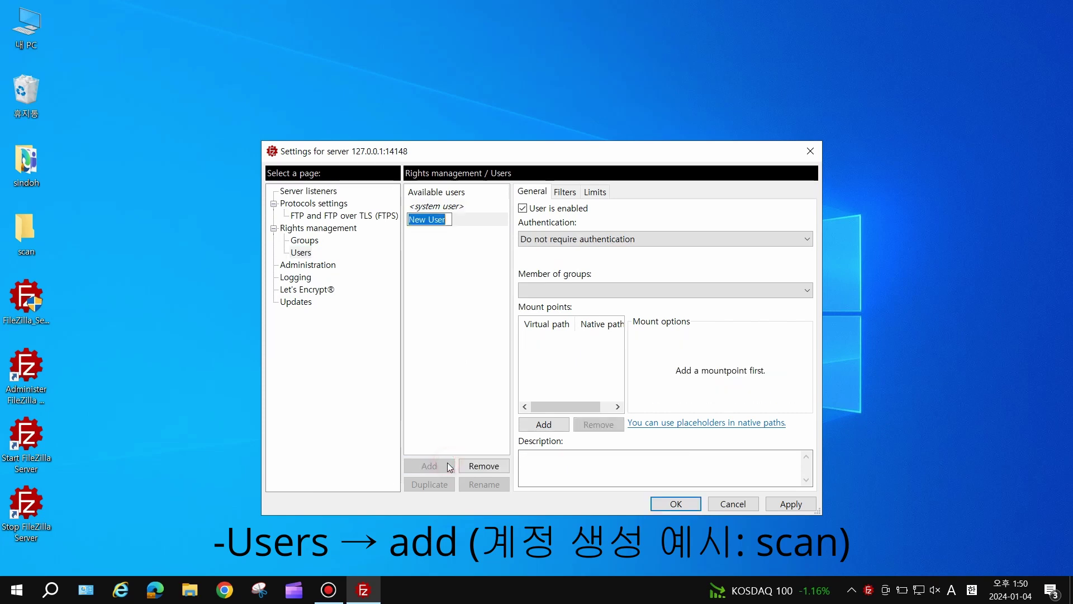
text(scan)
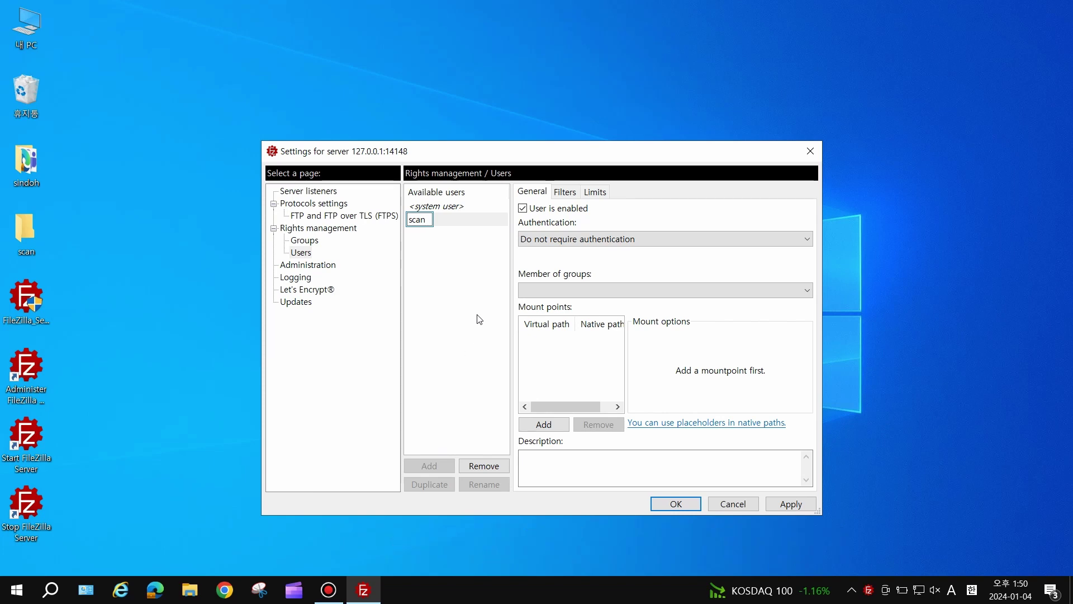
key(Return)
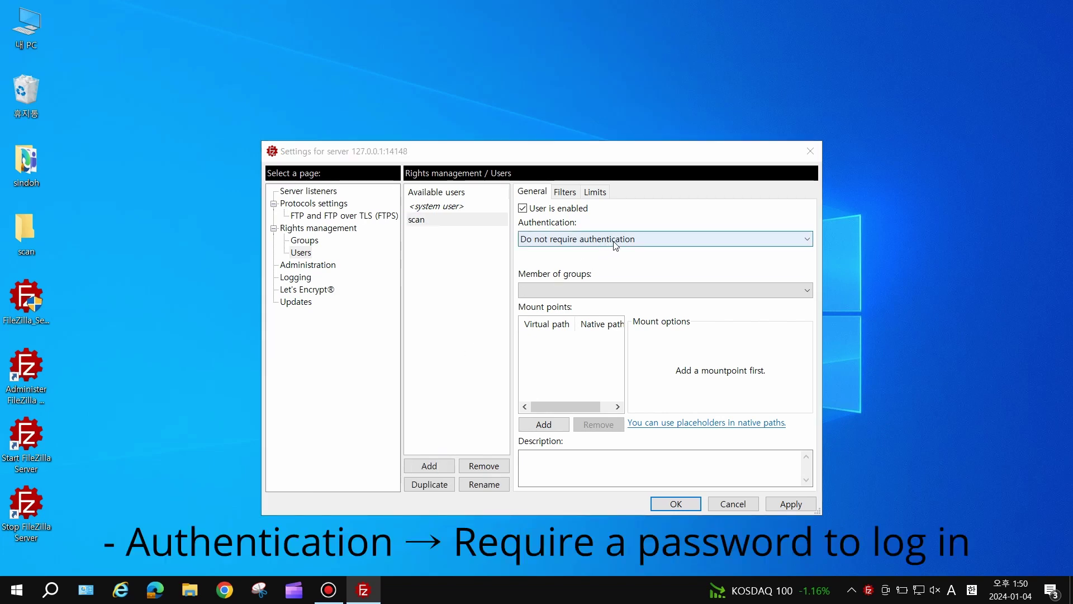
Set the scan user's authentication to require a password to log in.
click(623, 239)
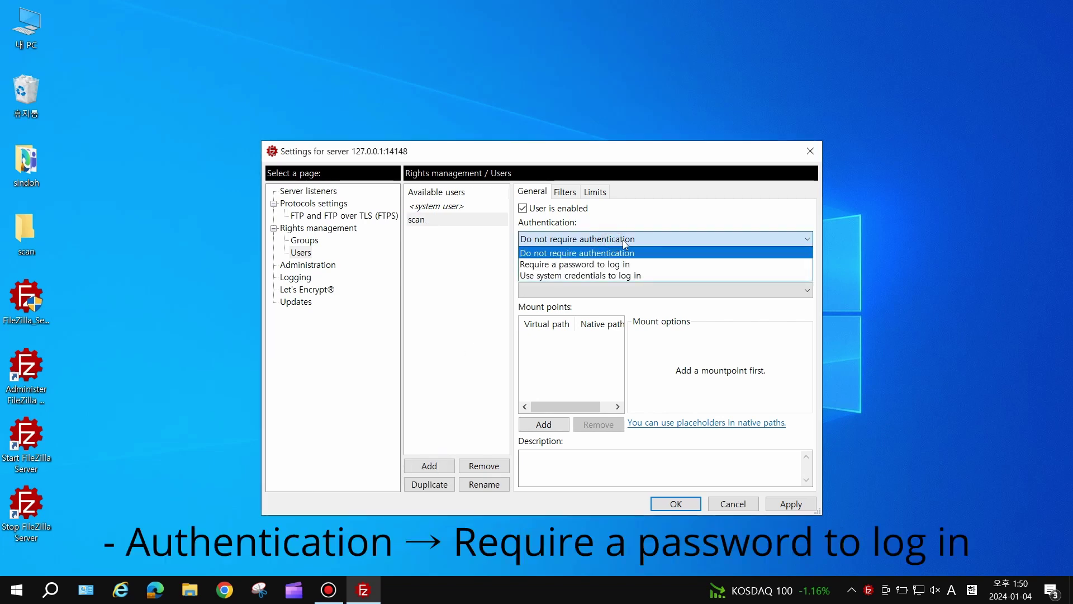
click(658, 268)
click(531, 258)
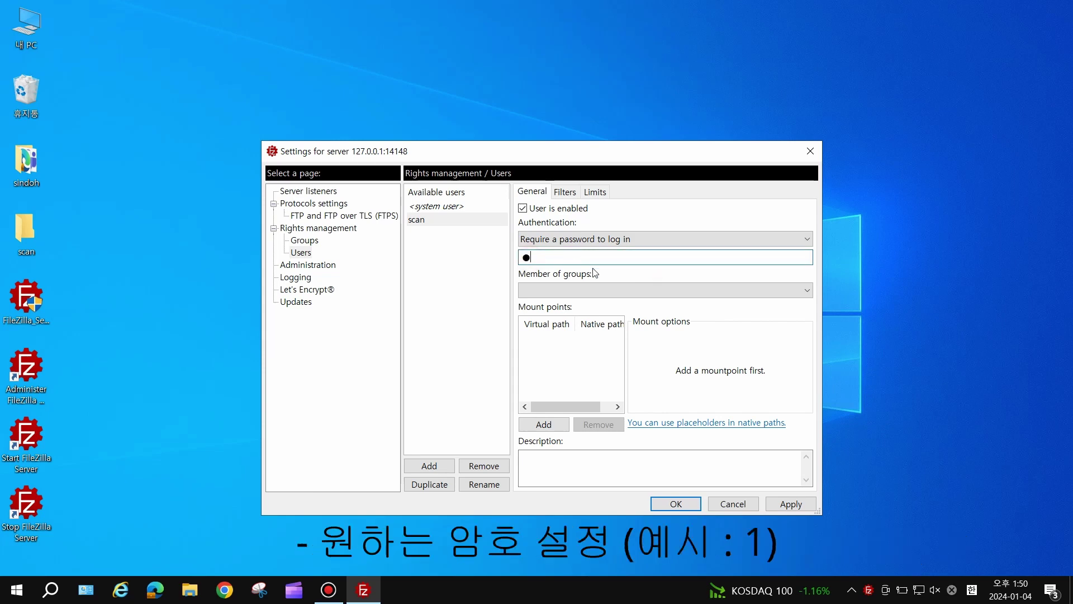
Add a mount point for the scan user with virtual path /.
click(559, 426)
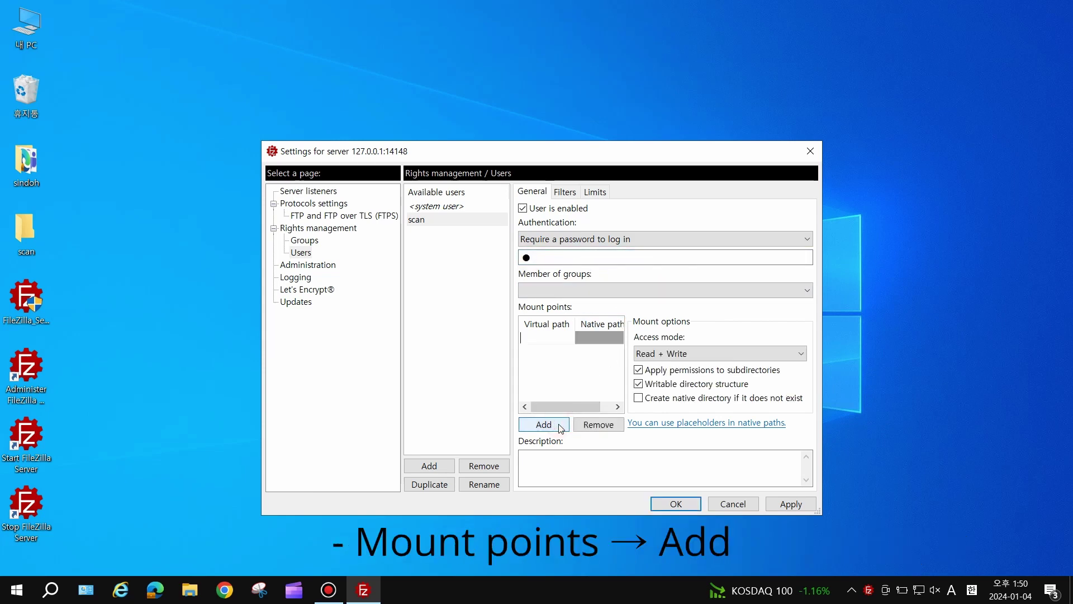
text(/)
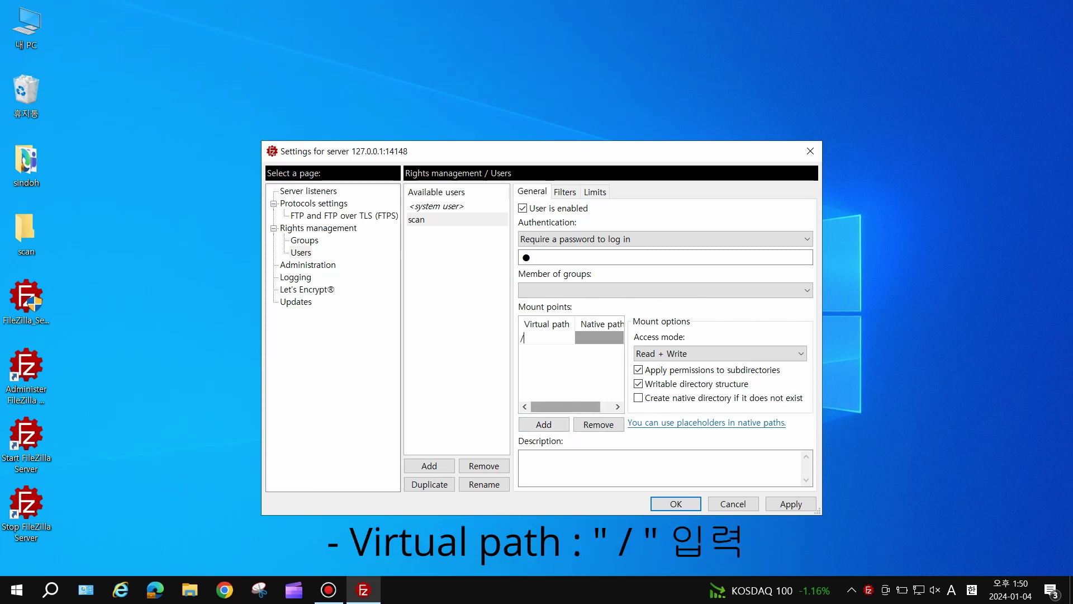
click(609, 335)
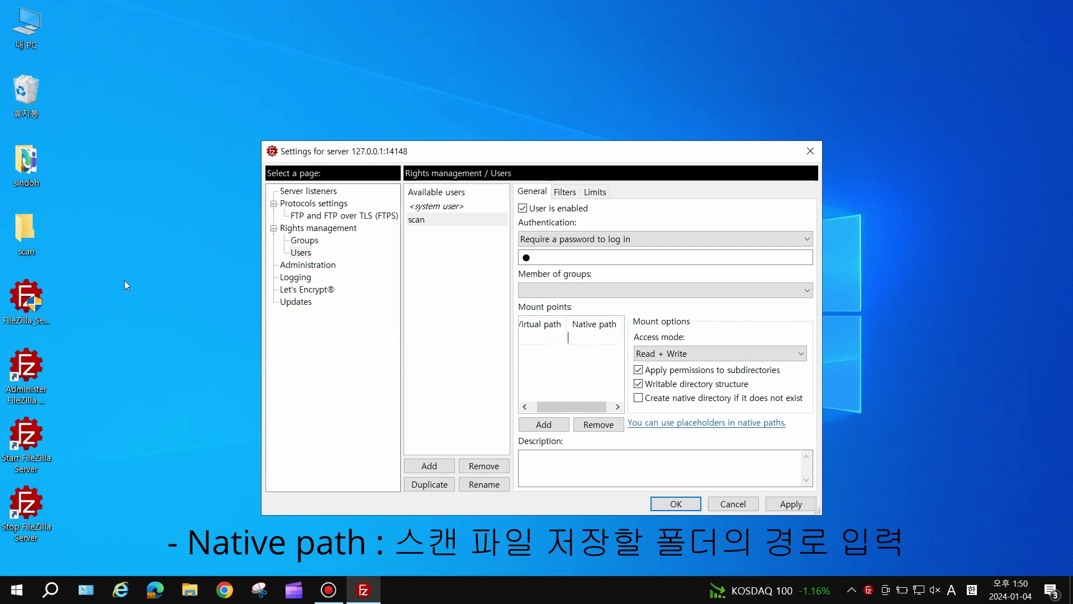
Copy the full path of the Desktop scan folder from File Explorer.
double_click(28, 224)
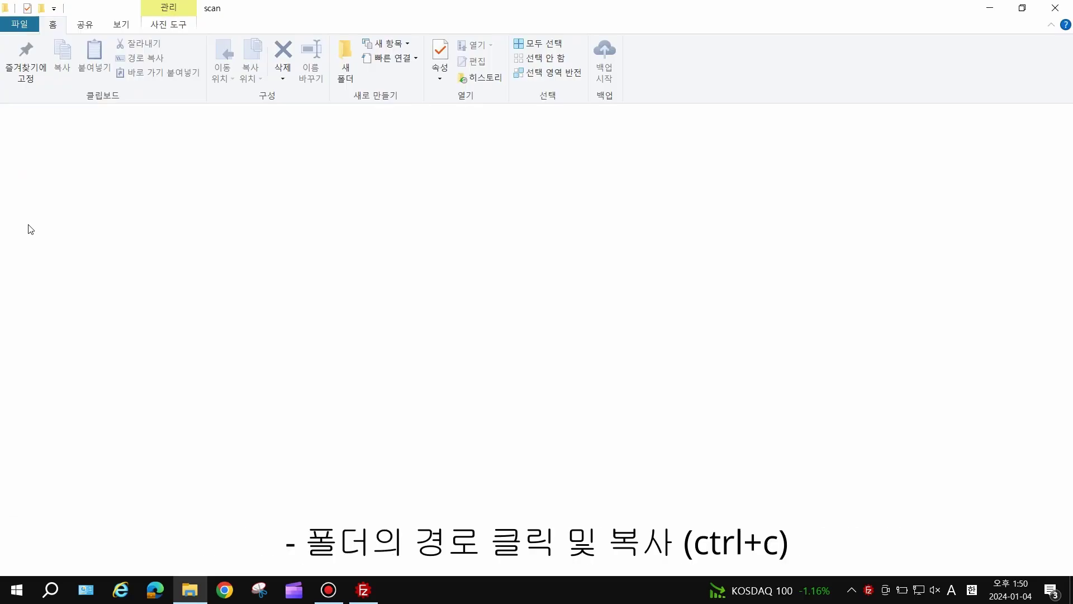
click(298, 120)
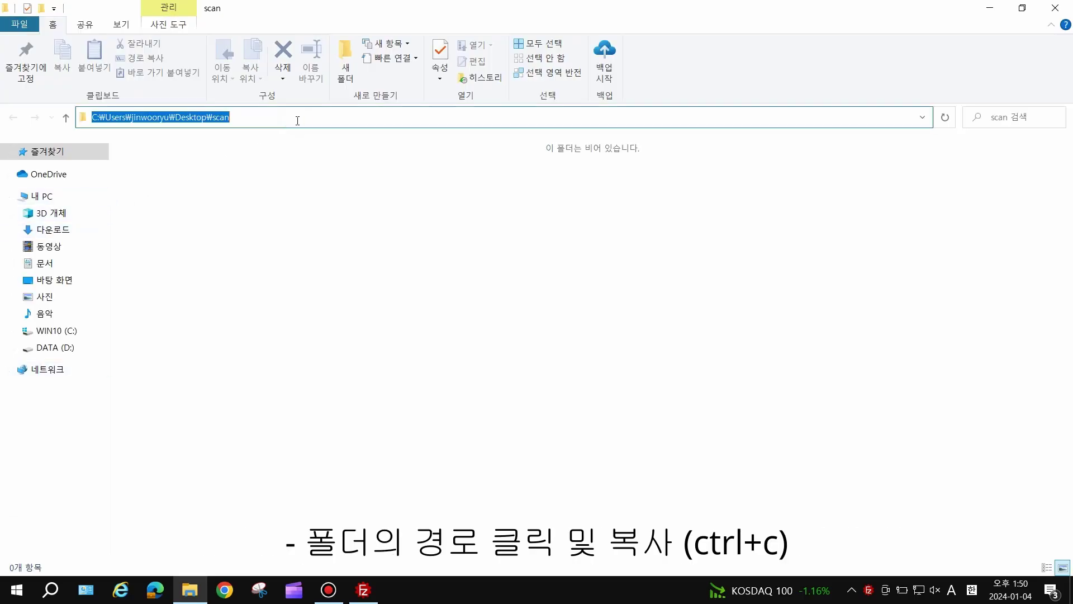
right_click(207, 118)
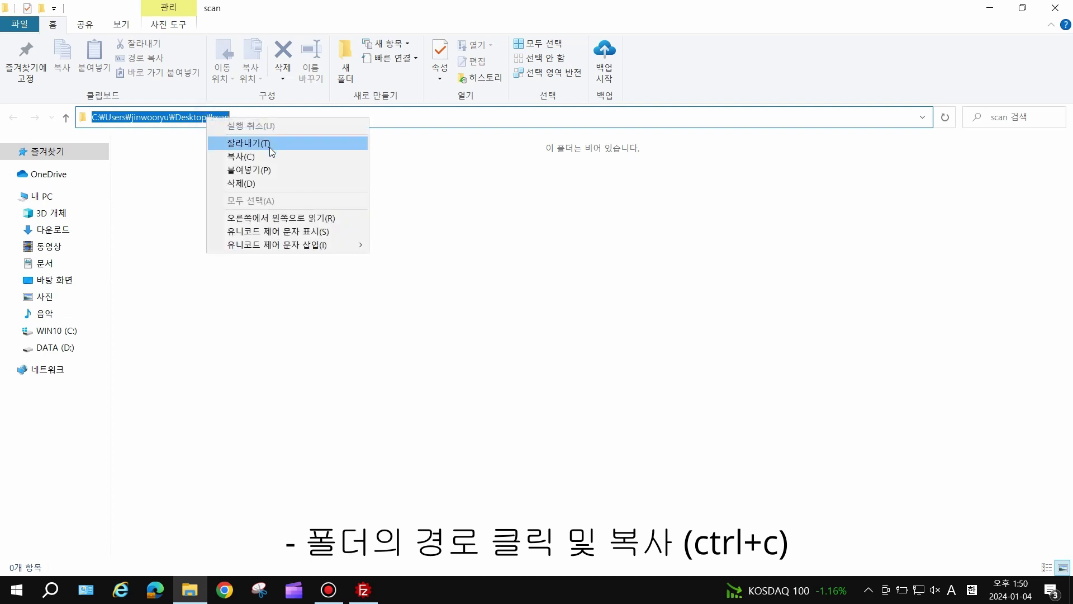
click(249, 156)
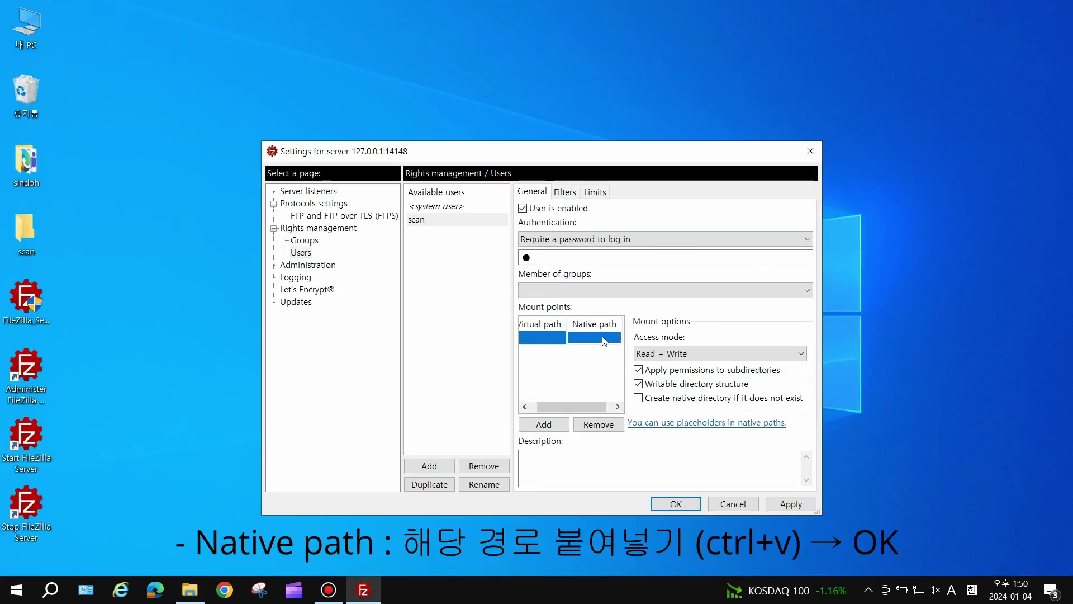
Paste the scan folder path as the mount point's native path and save the settings.
click(597, 338)
right_click(599, 337)
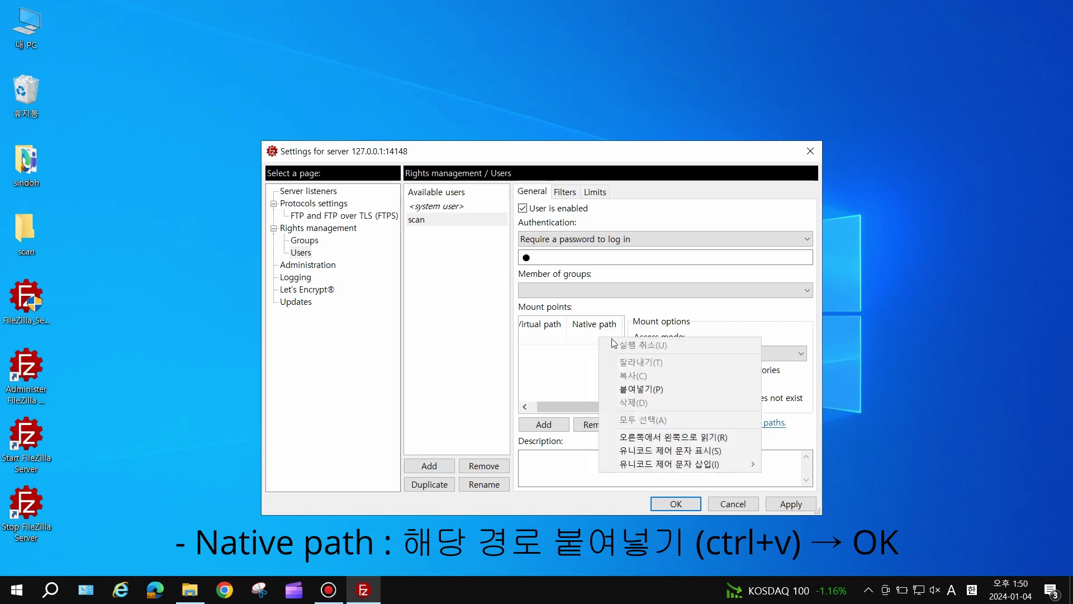
click(640, 389)
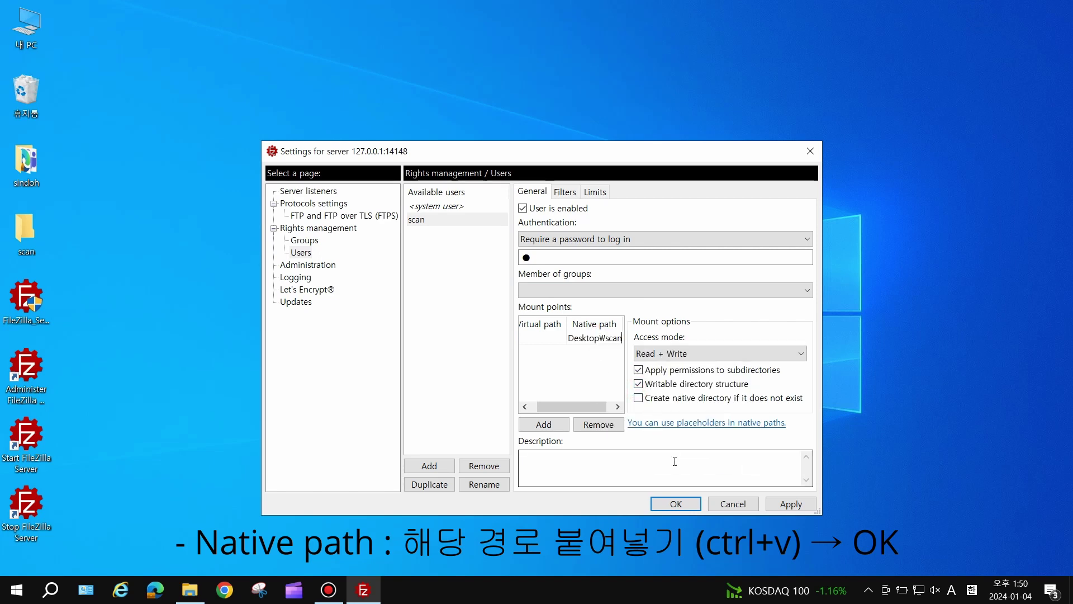
click(676, 504)
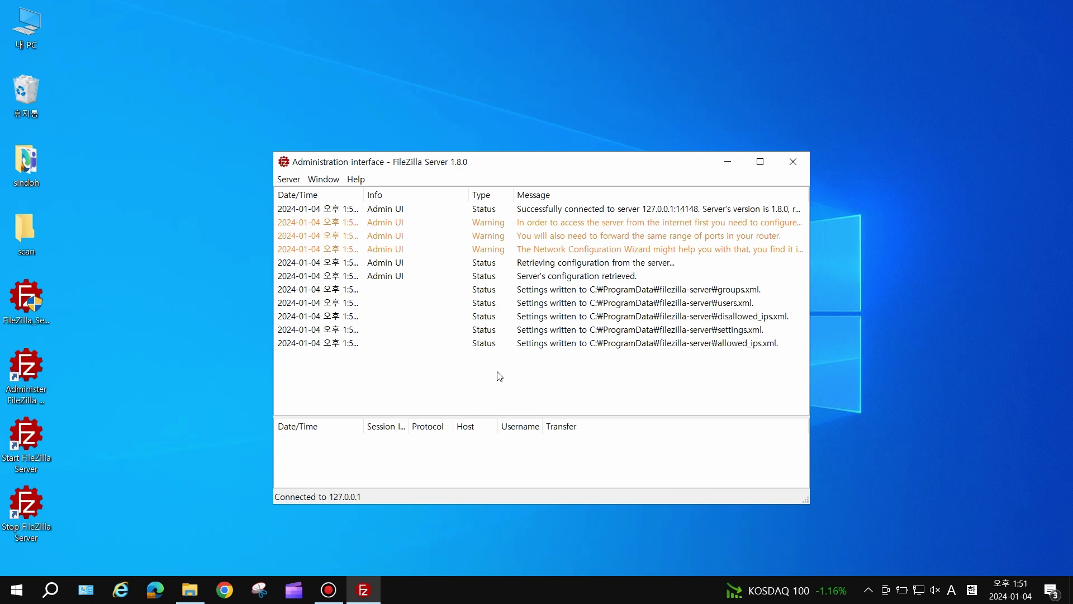
Minimize FileZilla and open Control Panel by searching 제어판.
click(727, 162)
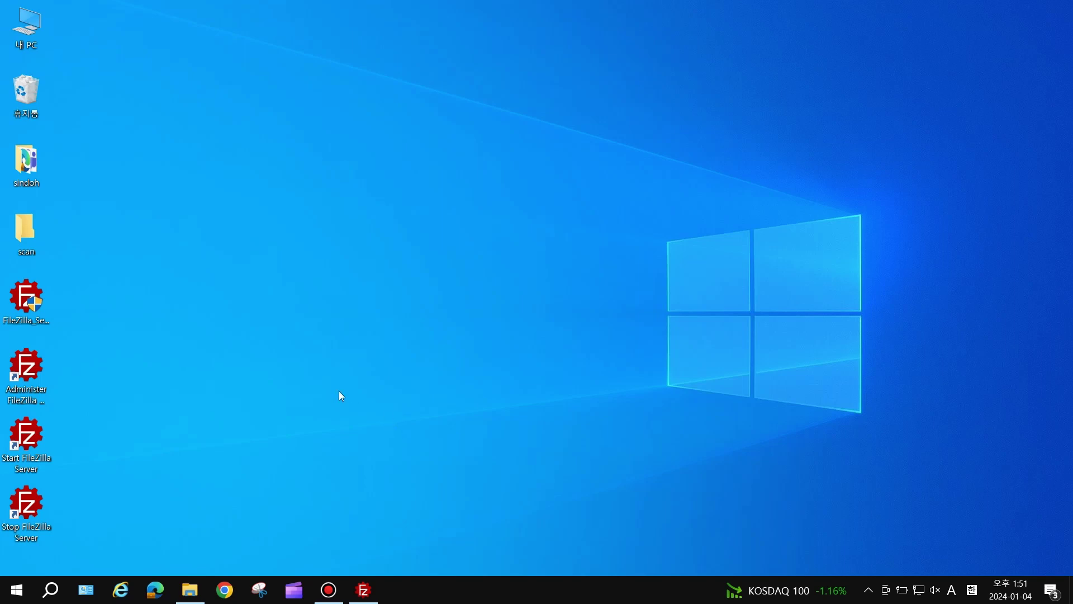
click(49, 588)
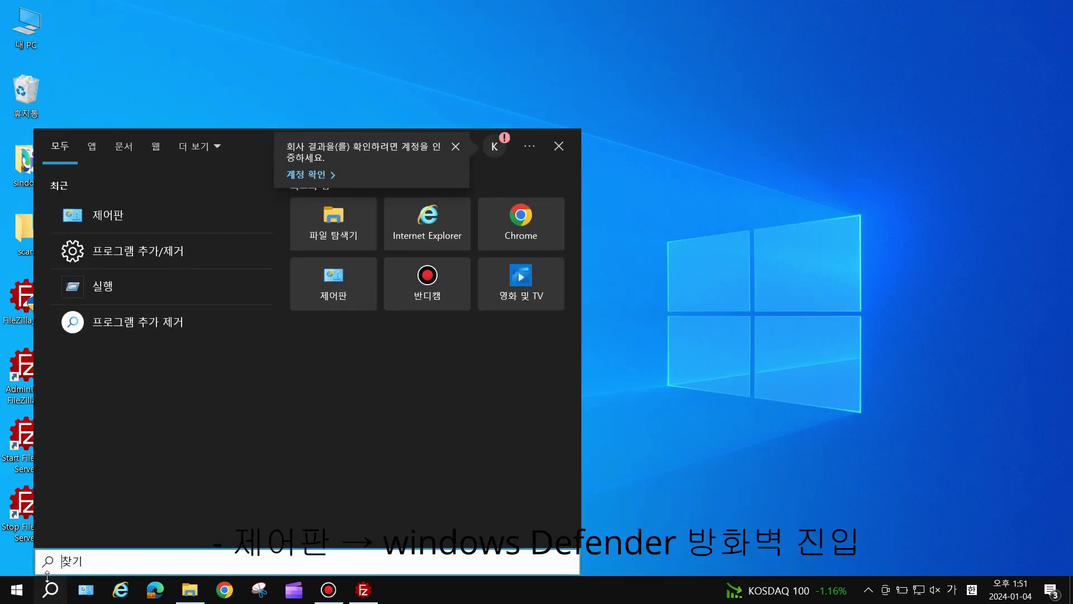
text(제어판)
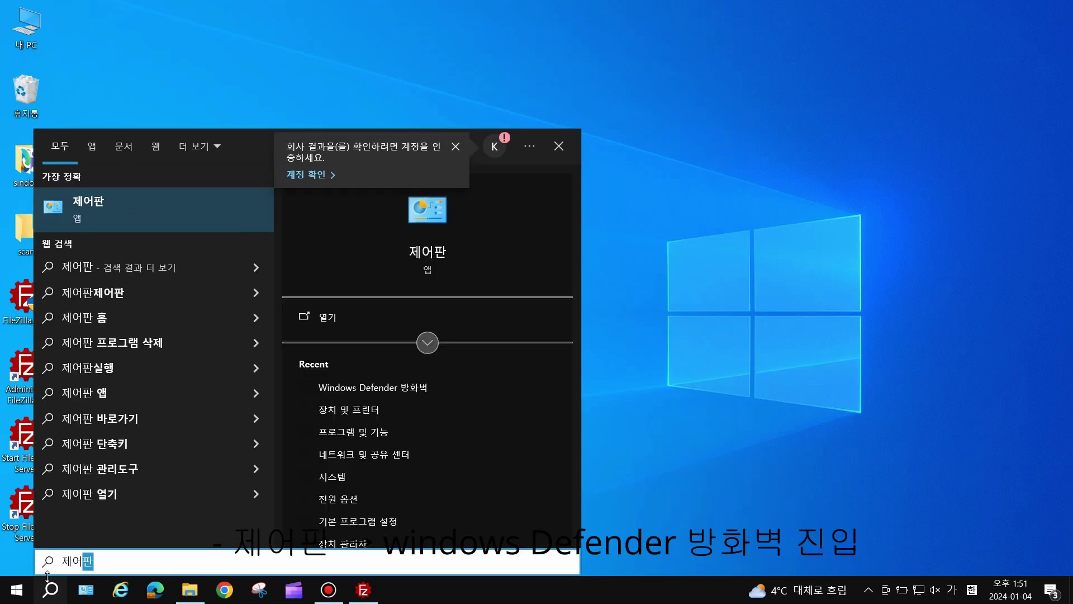
click(102, 212)
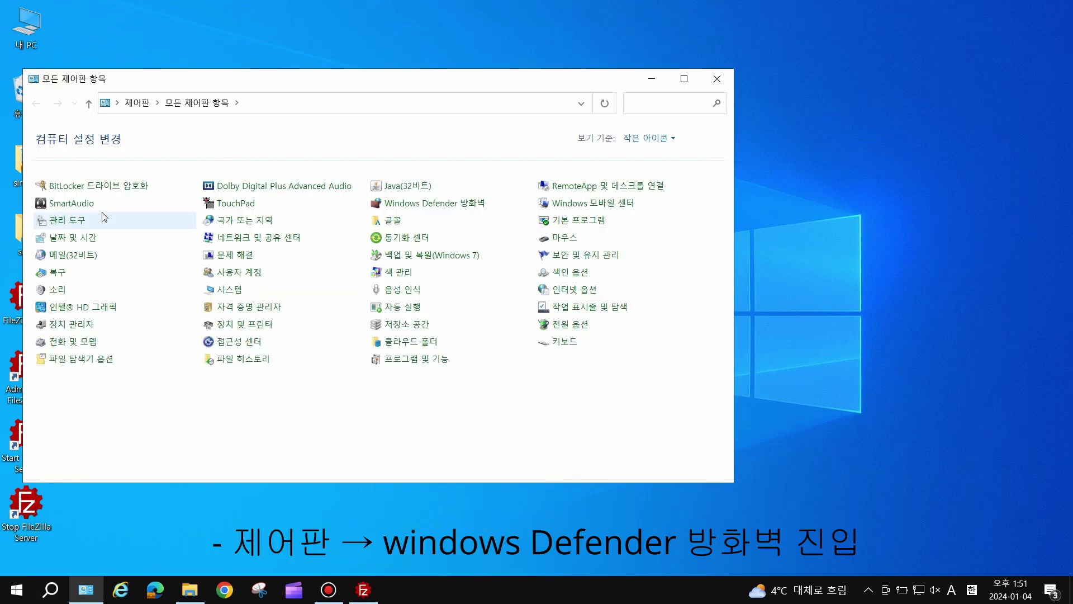
Open Windows Defender Firewall's allowed-apps list and unlock it for changes.
click(482, 204)
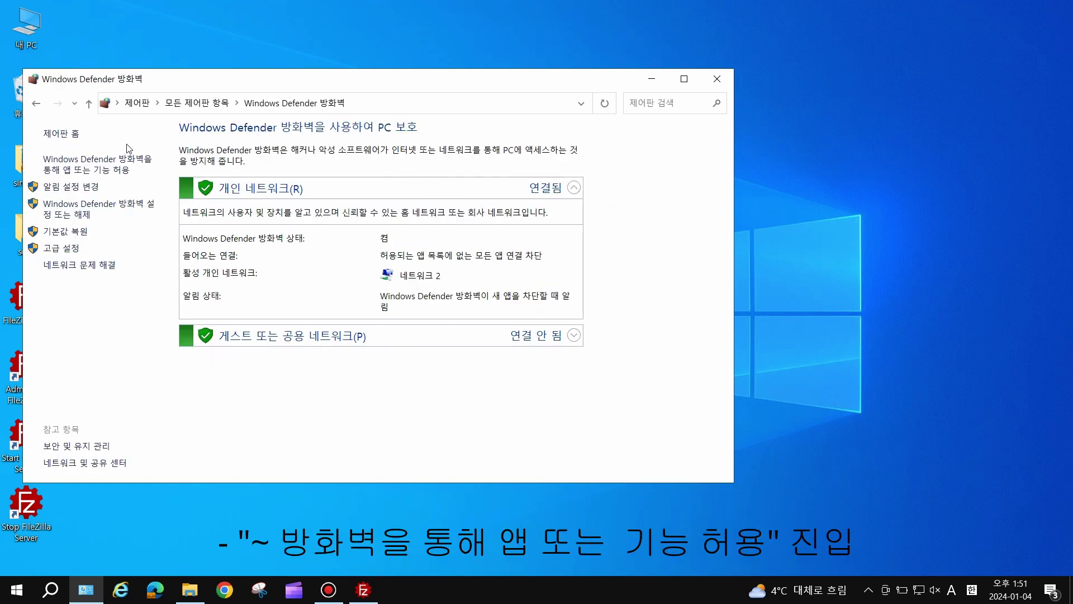
click(120, 165)
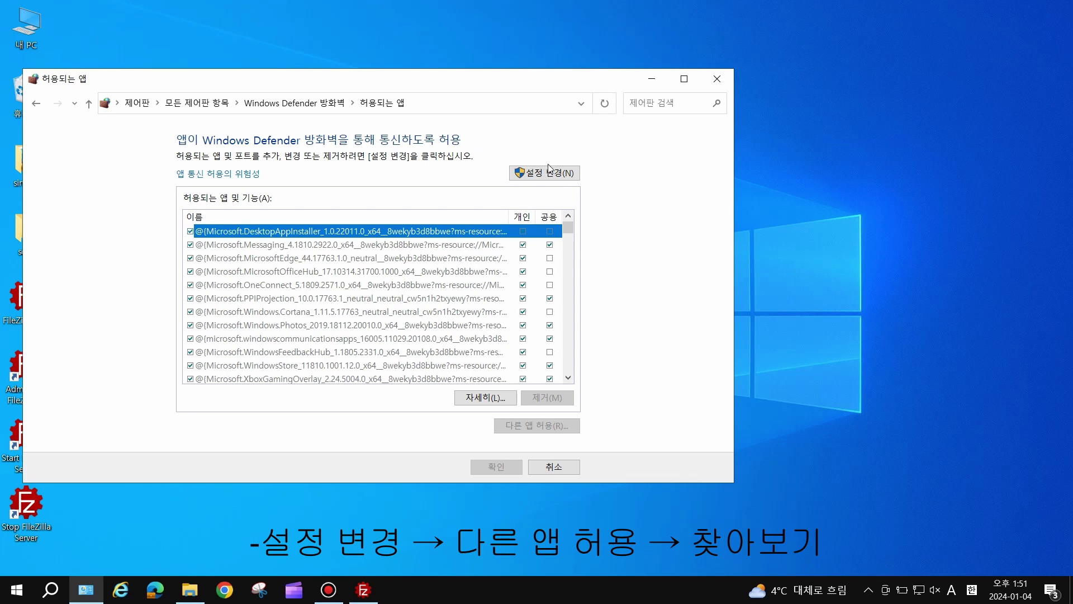
click(554, 175)
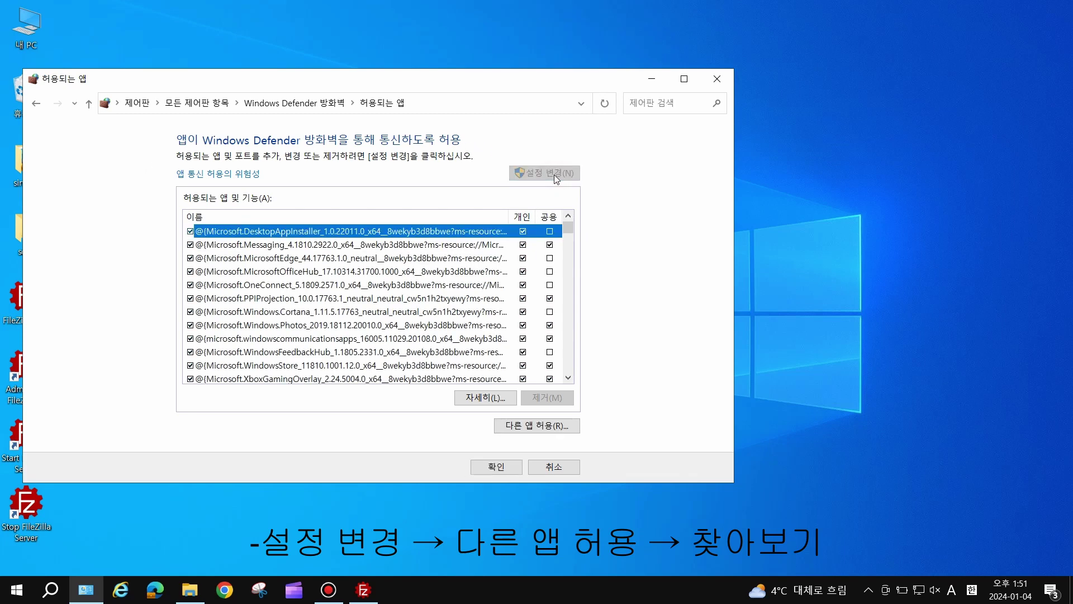
Choose C:\Program Files\FileZilla Server\filezilla-server.exe as another app to allow.
click(556, 426)
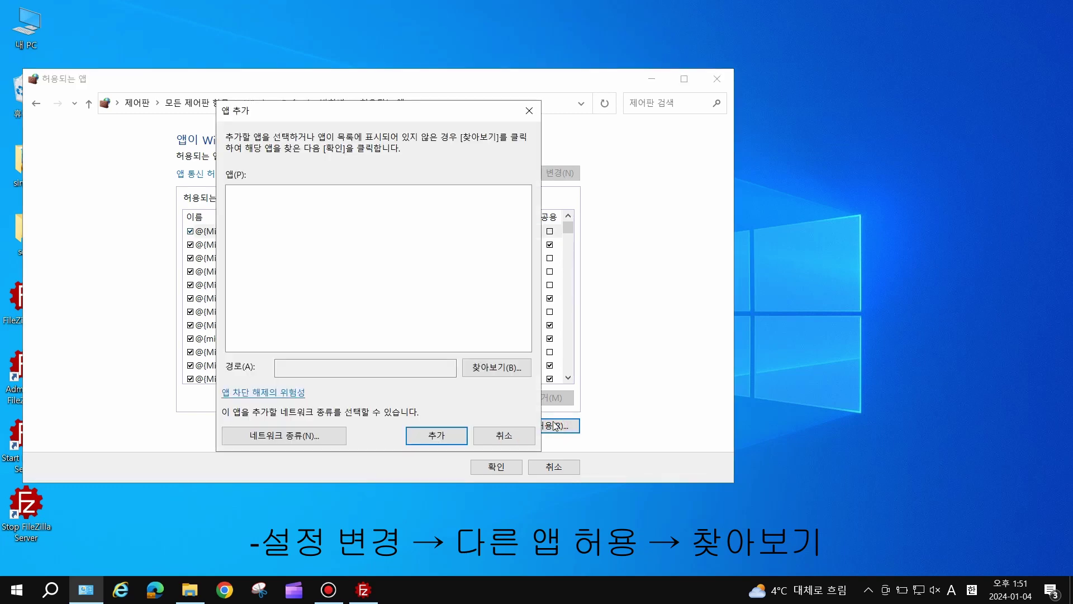
click(508, 369)
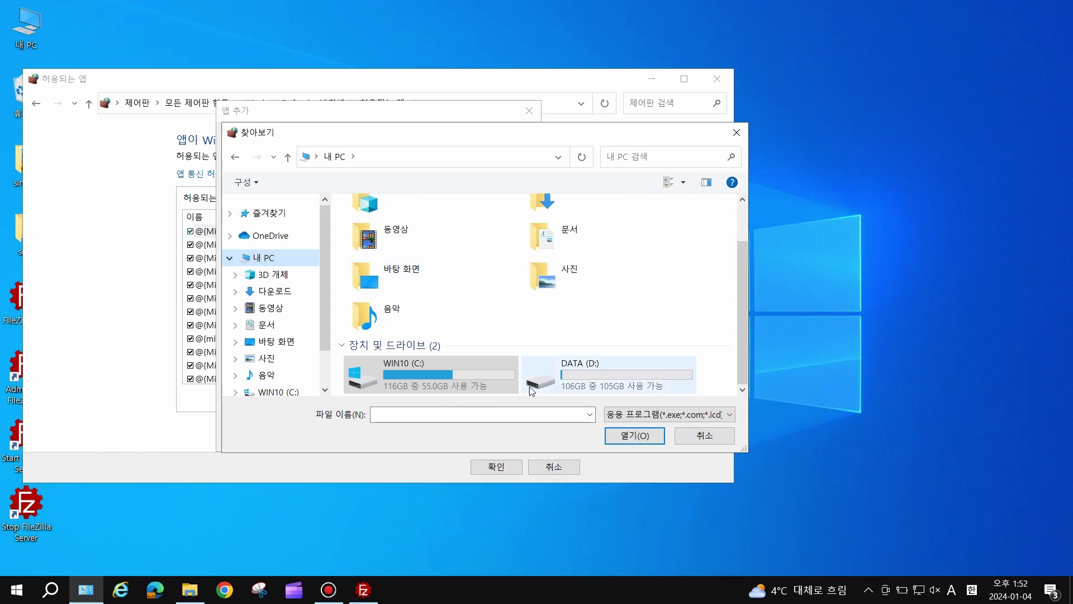
double_click(478, 368)
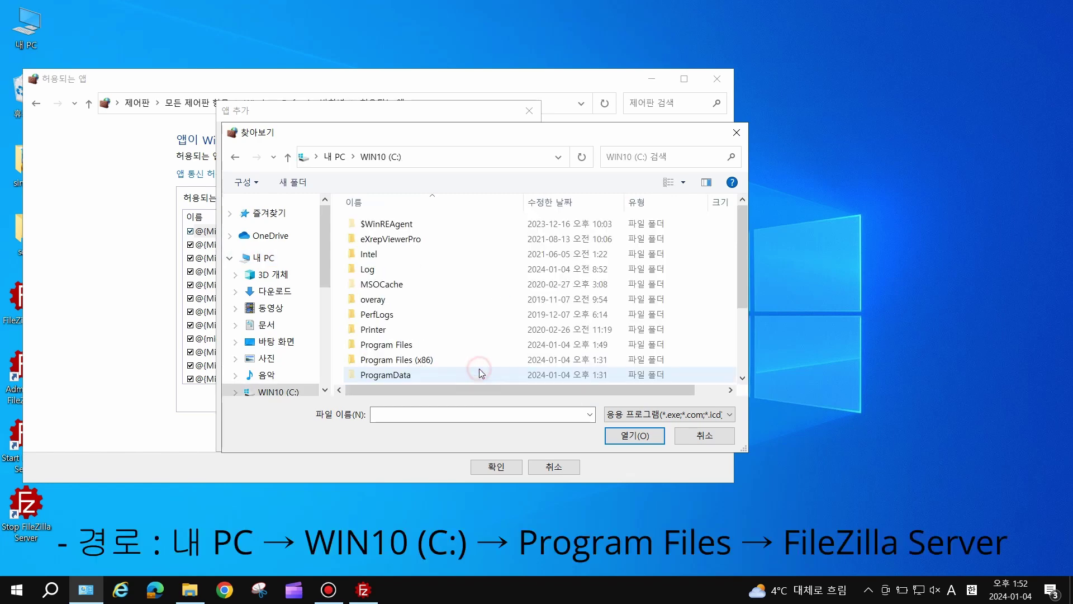
double_click(429, 347)
scroll(430, 347, down, 1)
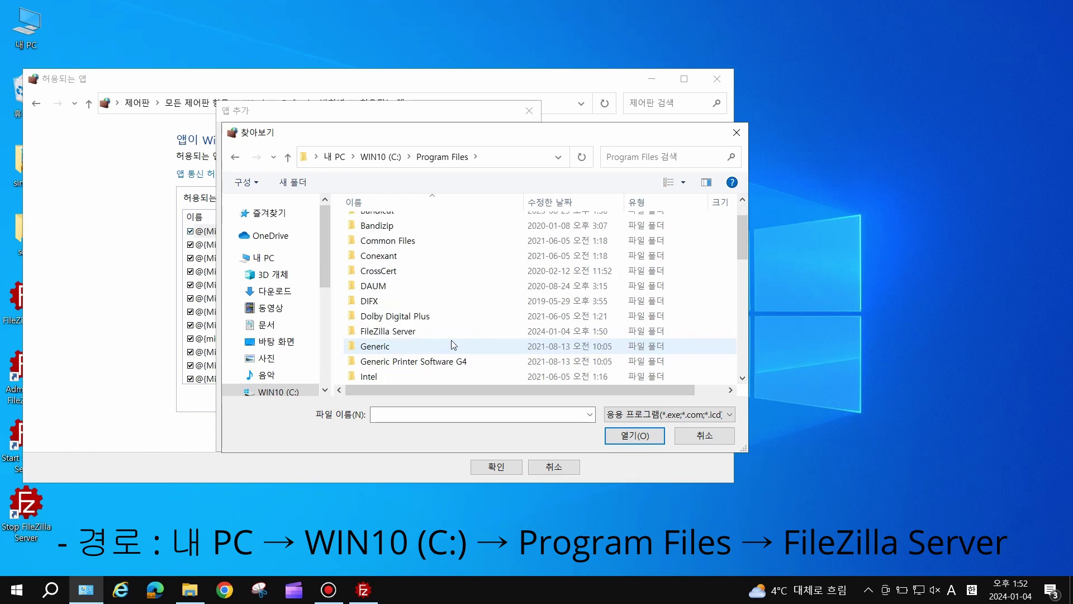
click(431, 333)
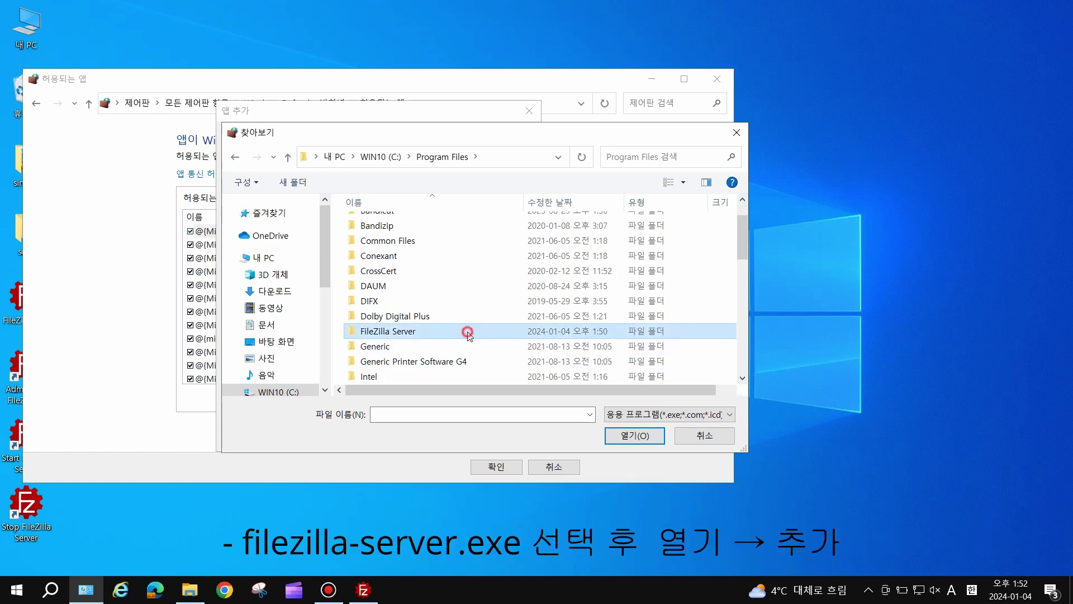
double_click(468, 333)
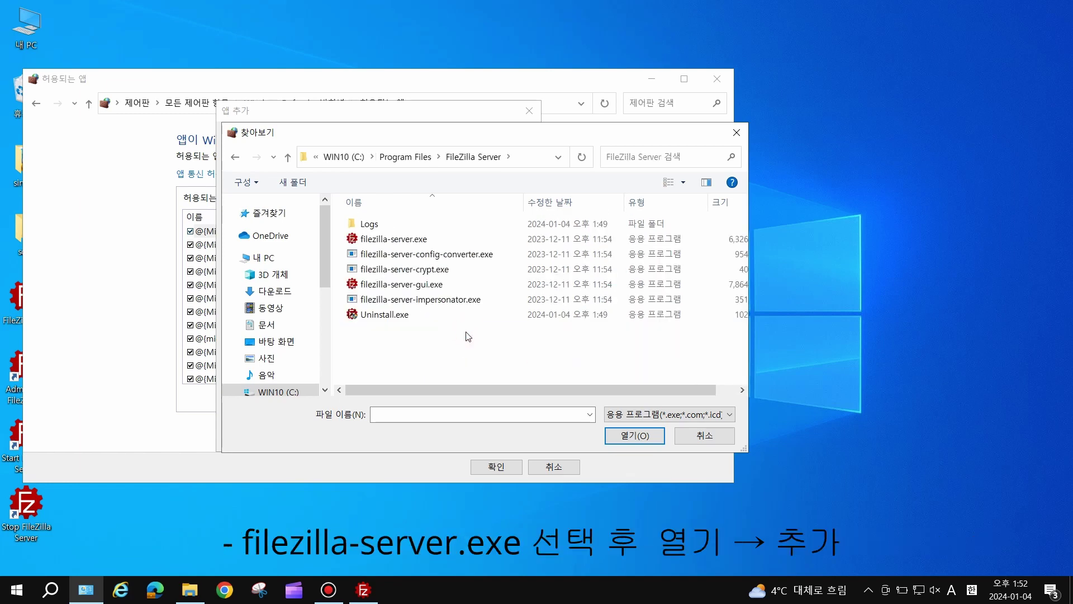
click(435, 238)
click(624, 437)
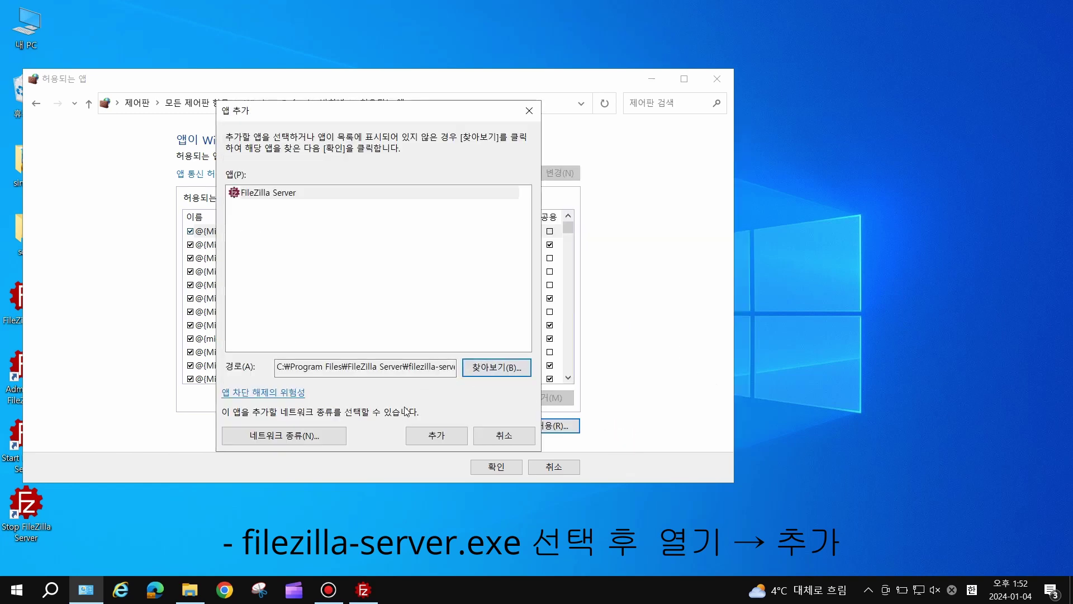
Add FileZilla Server to the allowed apps on private and public networks and apply.
click(452, 435)
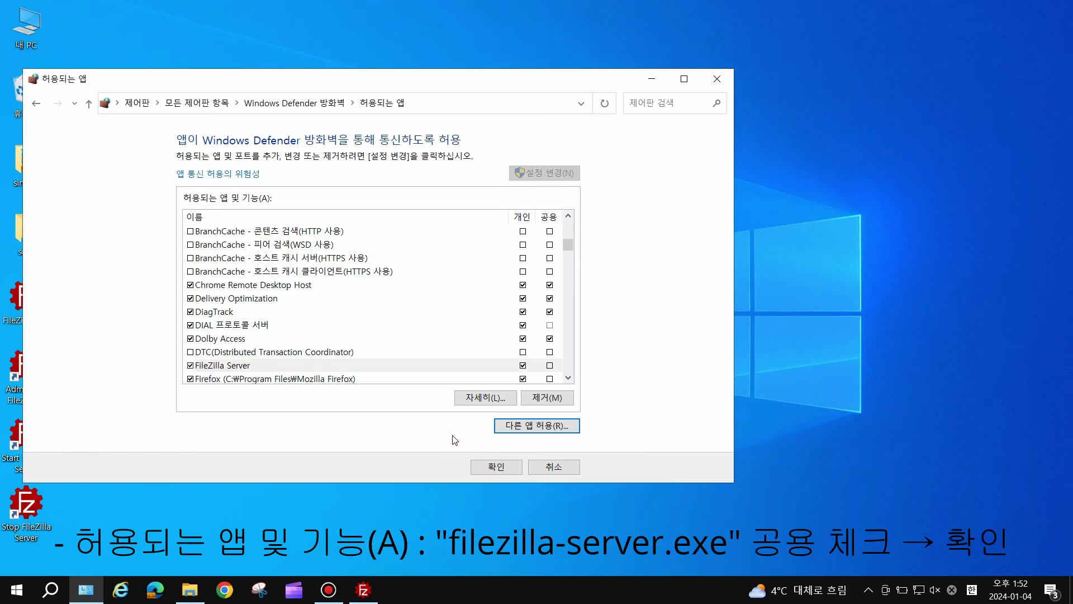
click(550, 366)
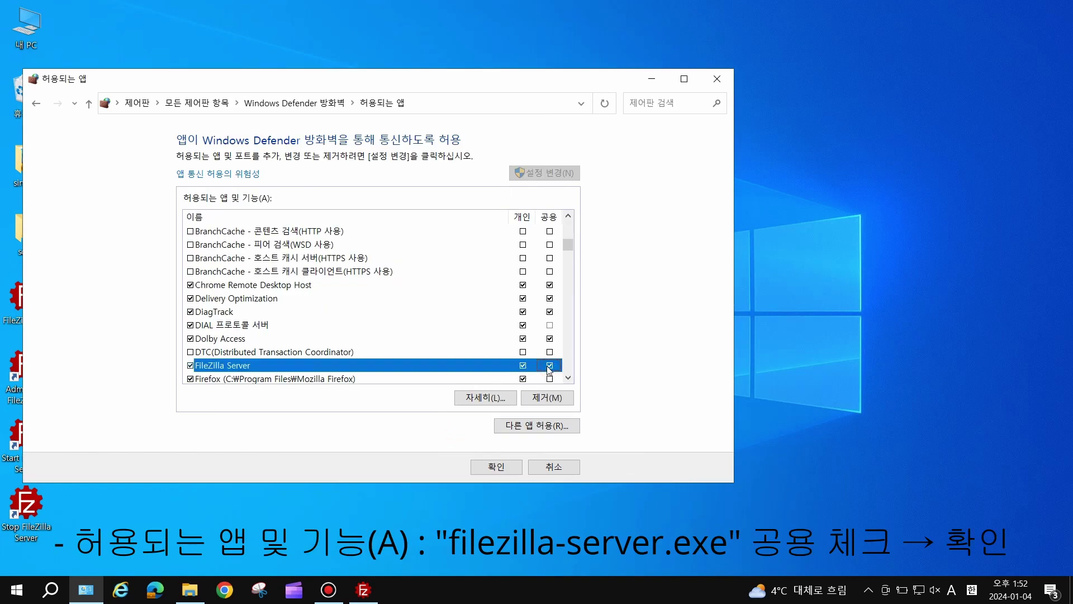
click(505, 468)
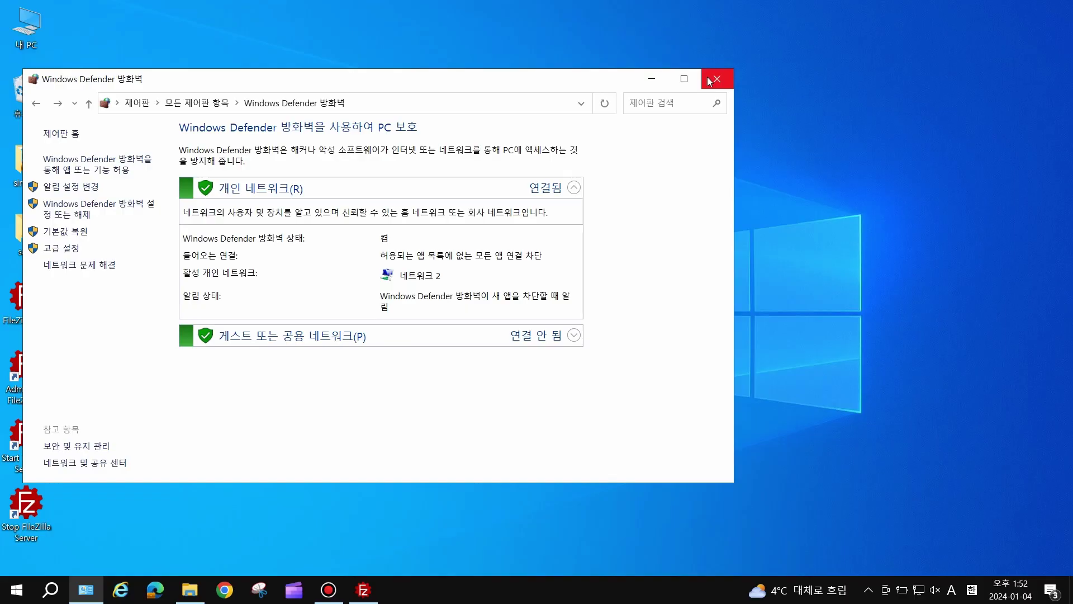
click(715, 79)
Open the Sindoh Web Monitor at 10.16.21.205 in the browser.
click(224, 590)
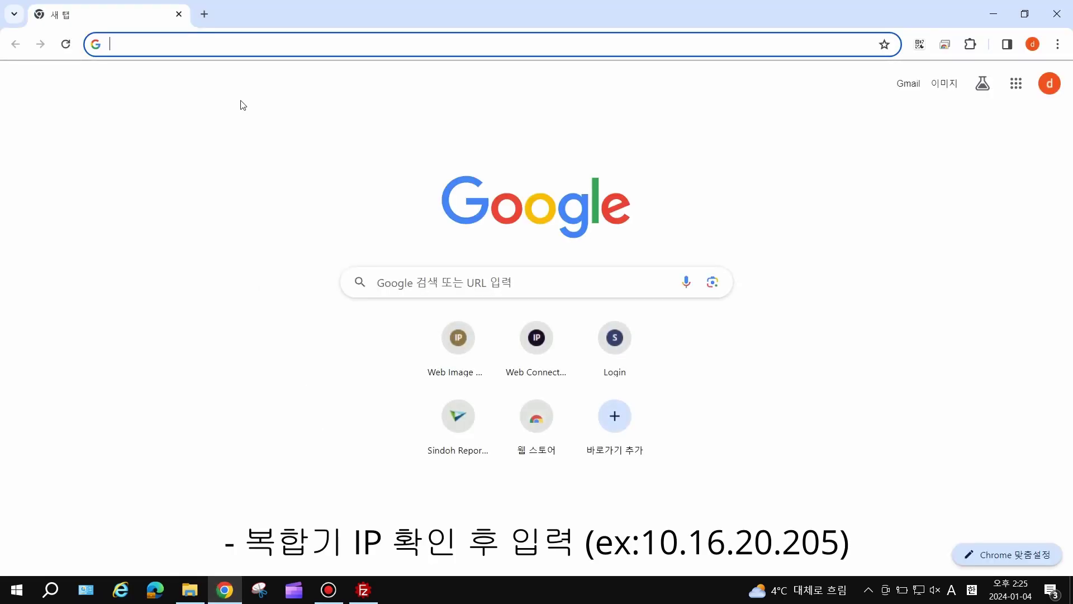
text(10.1)
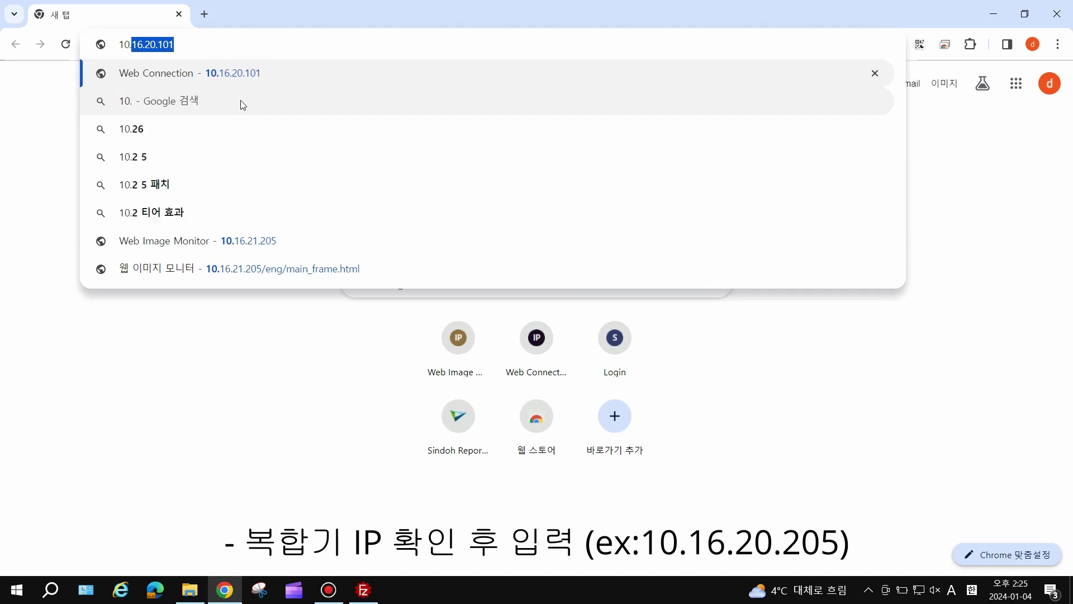
text(6.21.)
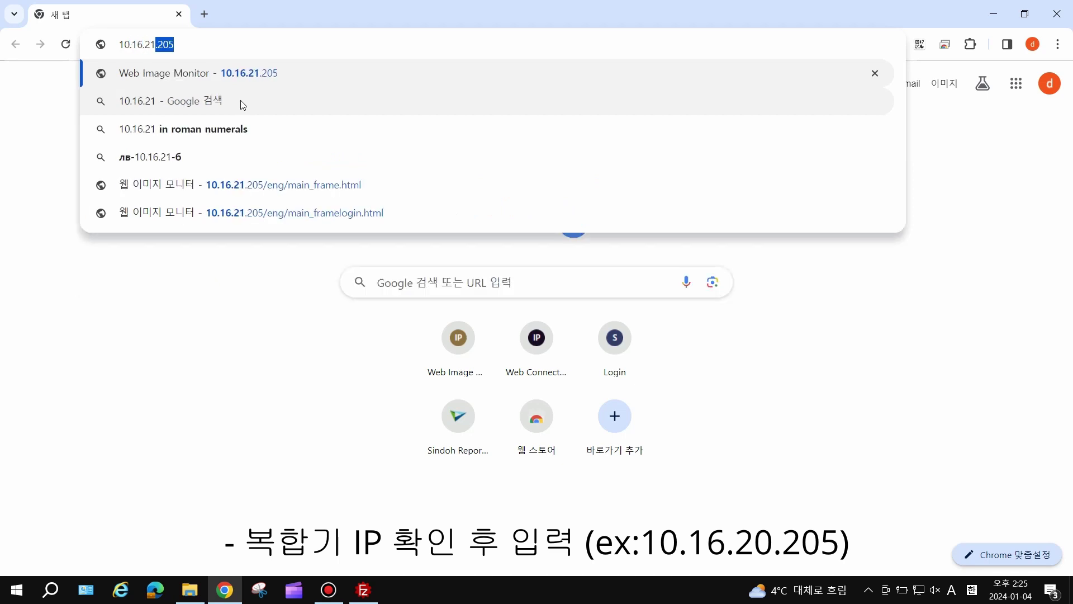
text(205)
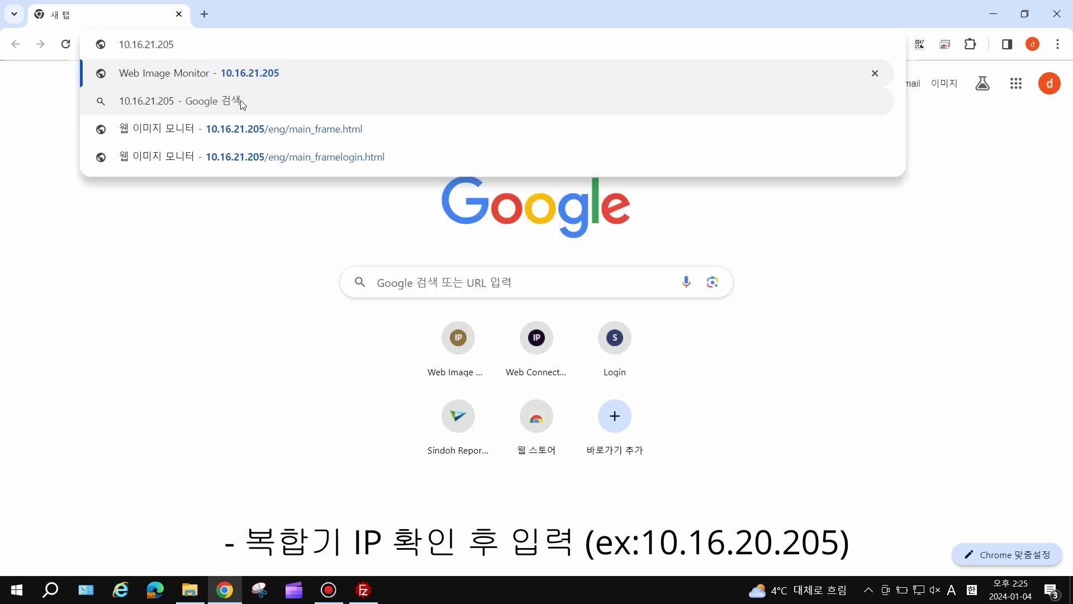
key(Return)
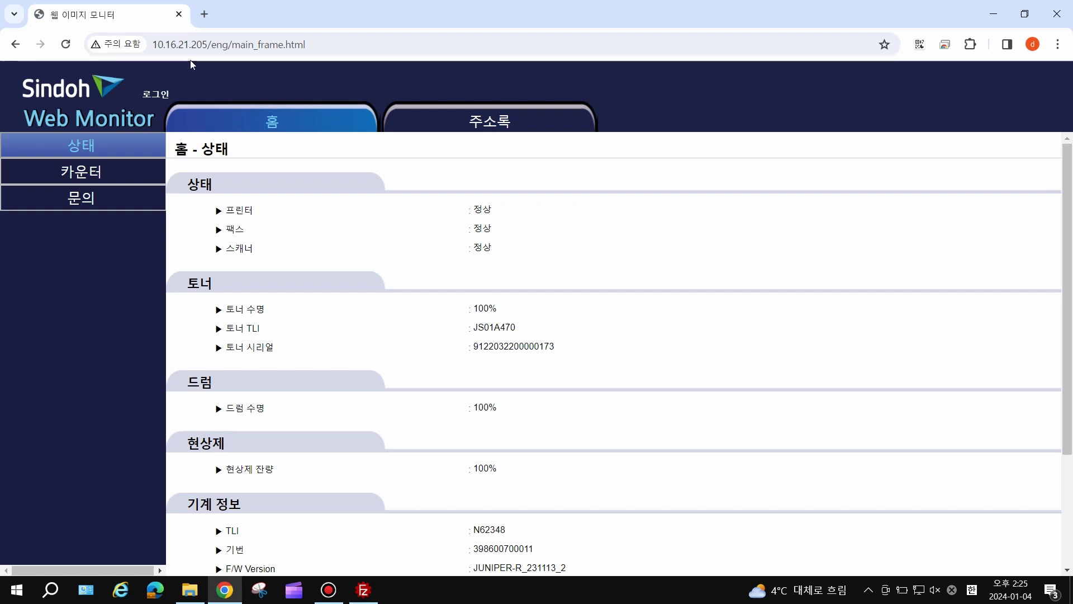
Log in to the Web Monitor with the administrator ID and password.
click(161, 97)
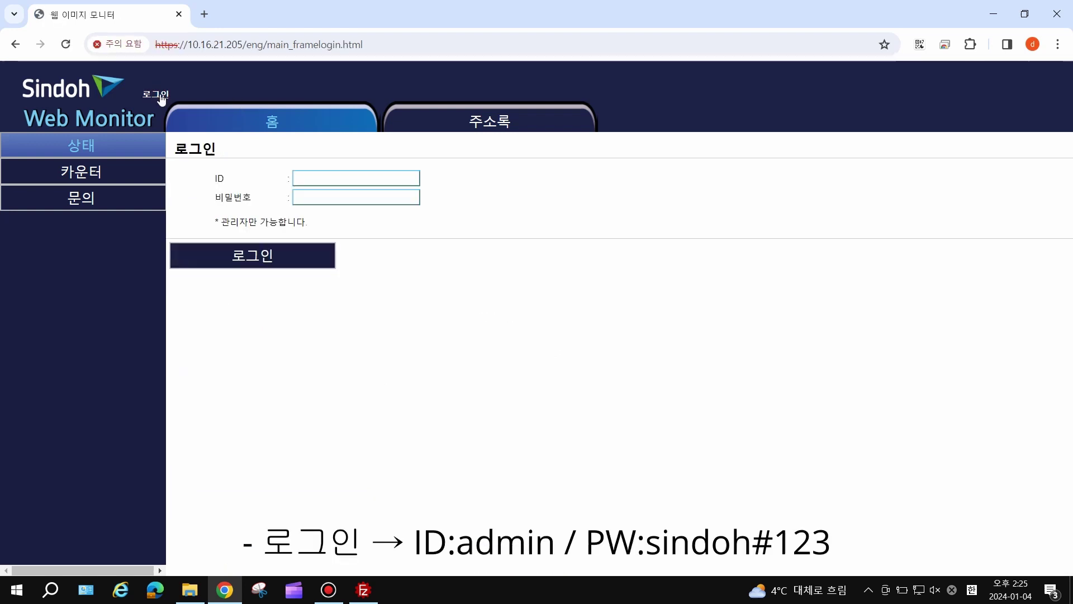
click(307, 173)
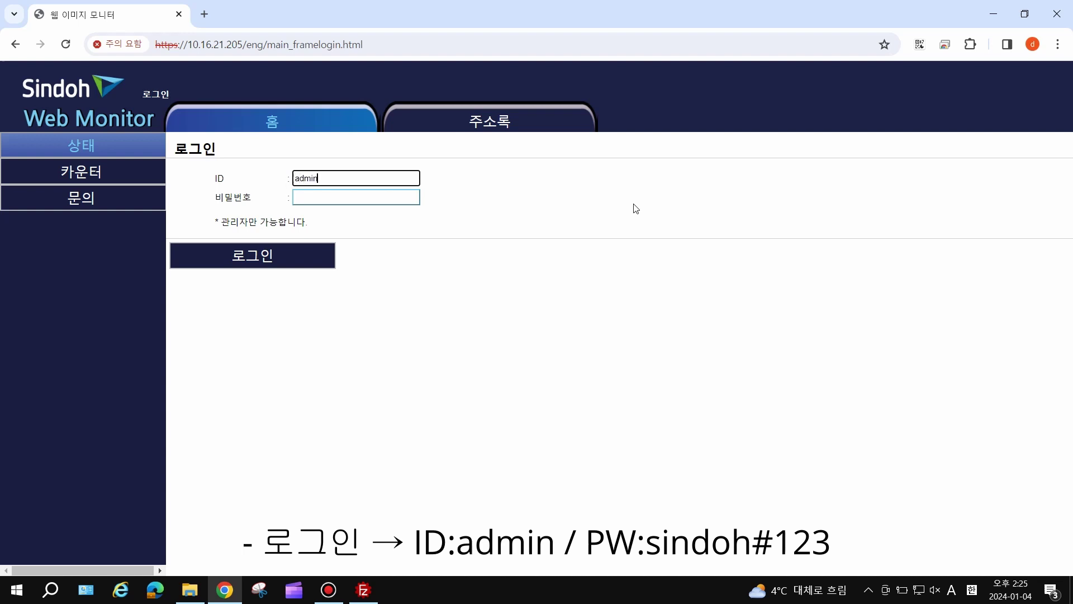
key(Tab)
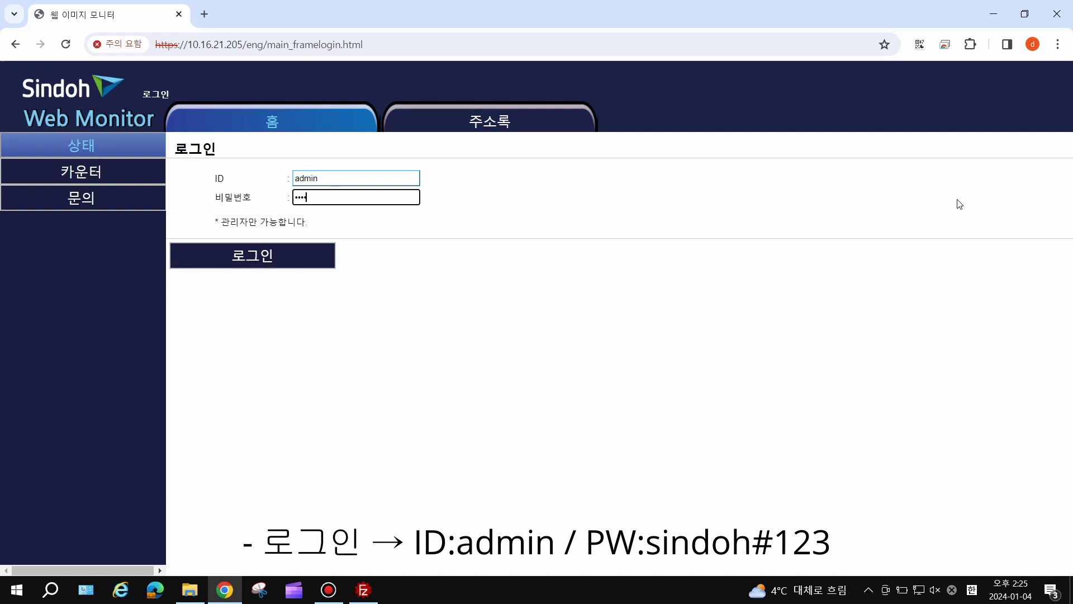
click(327, 257)
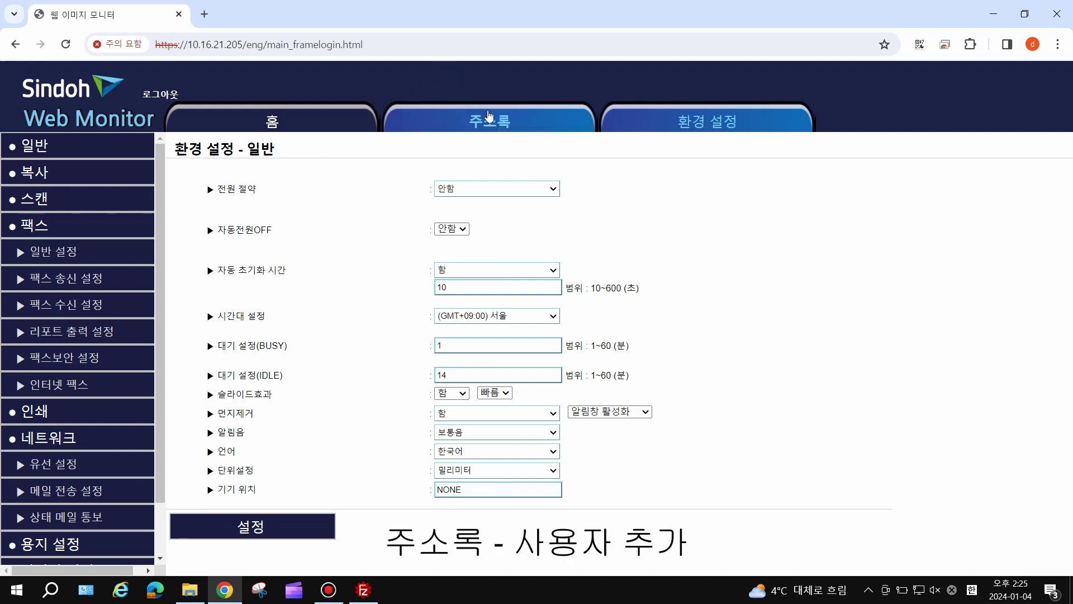
In the address book, start a new user named test and scroll to the FTP server field.
click(442, 120)
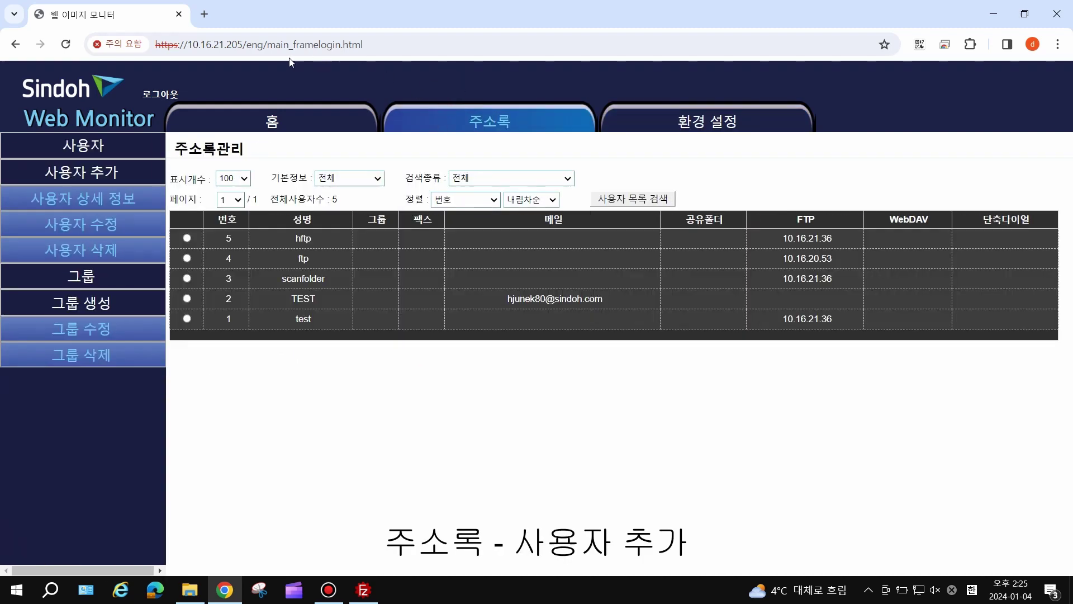
click(126, 175)
click(511, 205)
text(test)
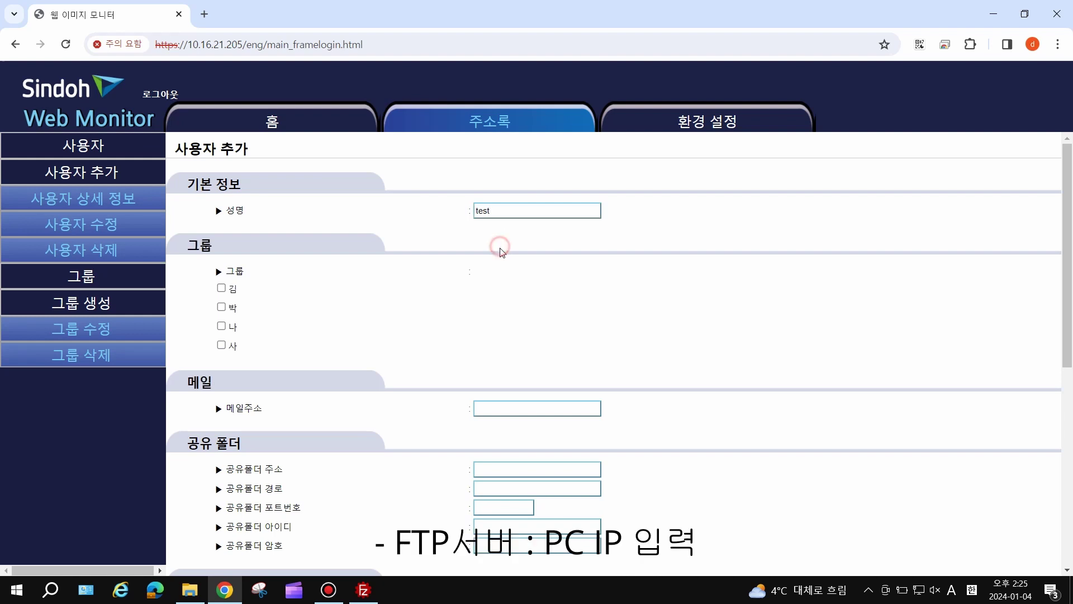
scroll(497, 268, down, 5)
click(499, 330)
click(447, 344)
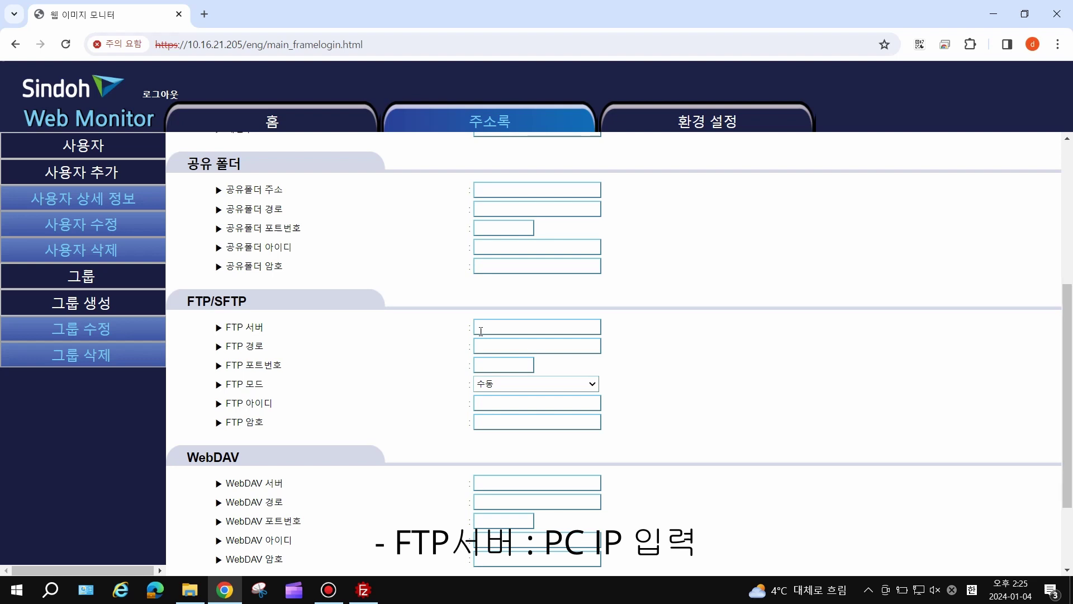
Launch Command Prompt by entering cmd in the Run dialog.
click(51, 589)
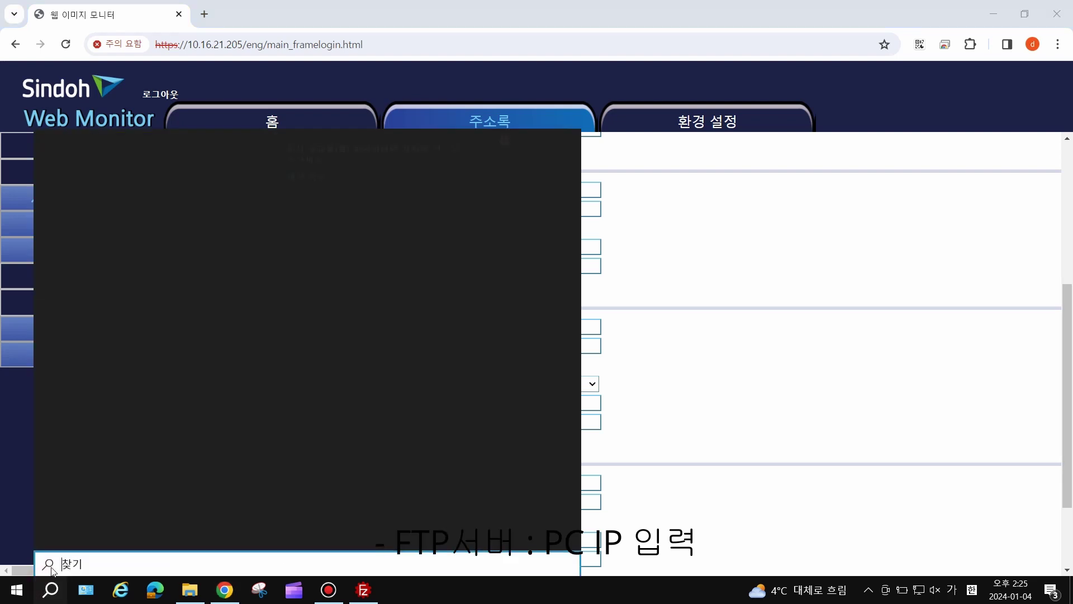
text(ㄴ)
key(BackSpace)
text(실행)
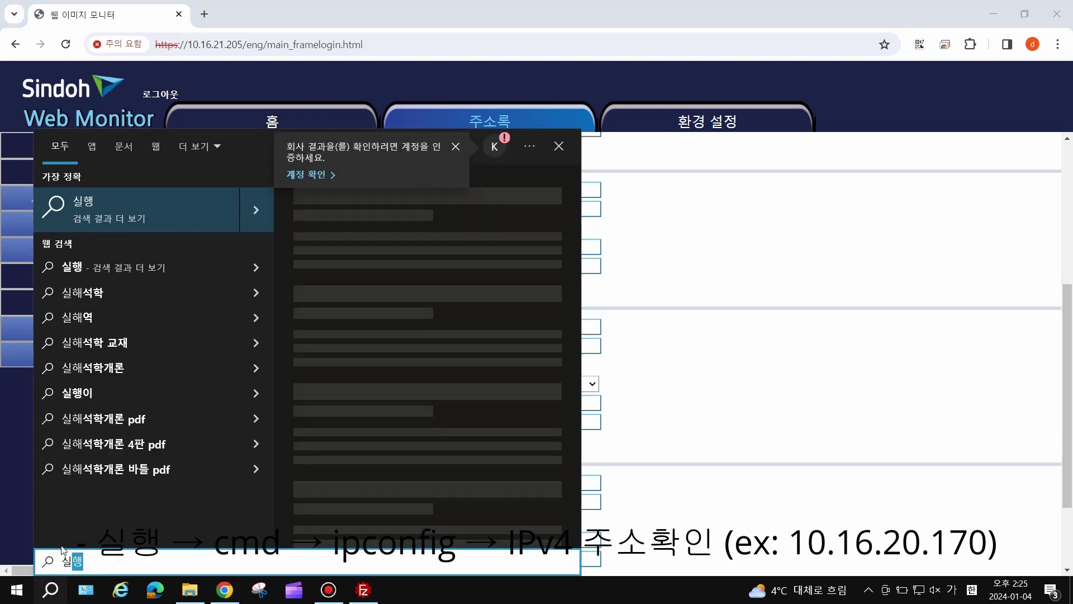
click(160, 226)
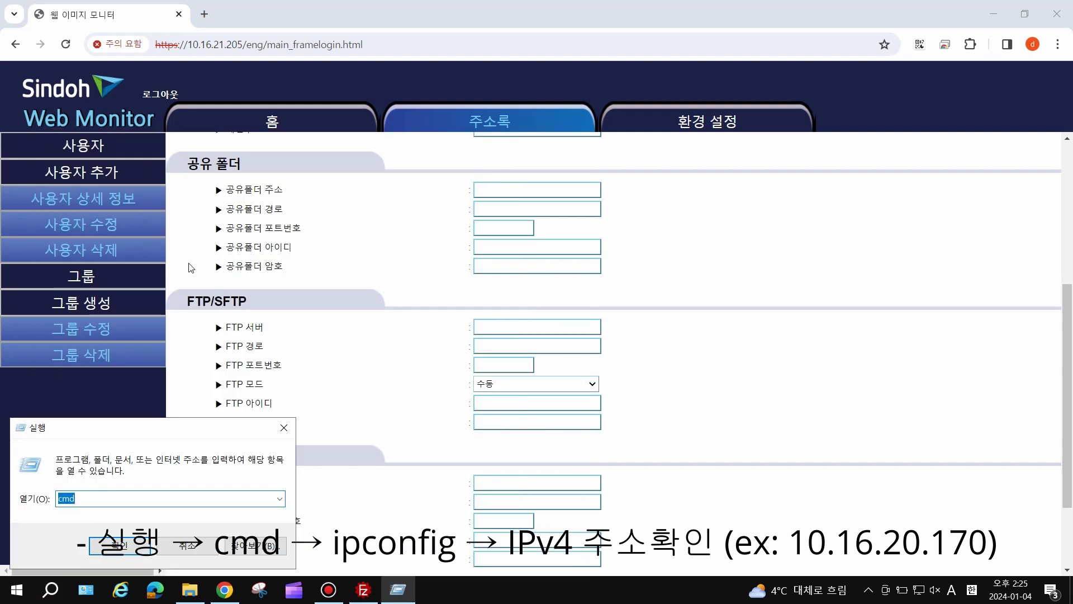
text(cmd)
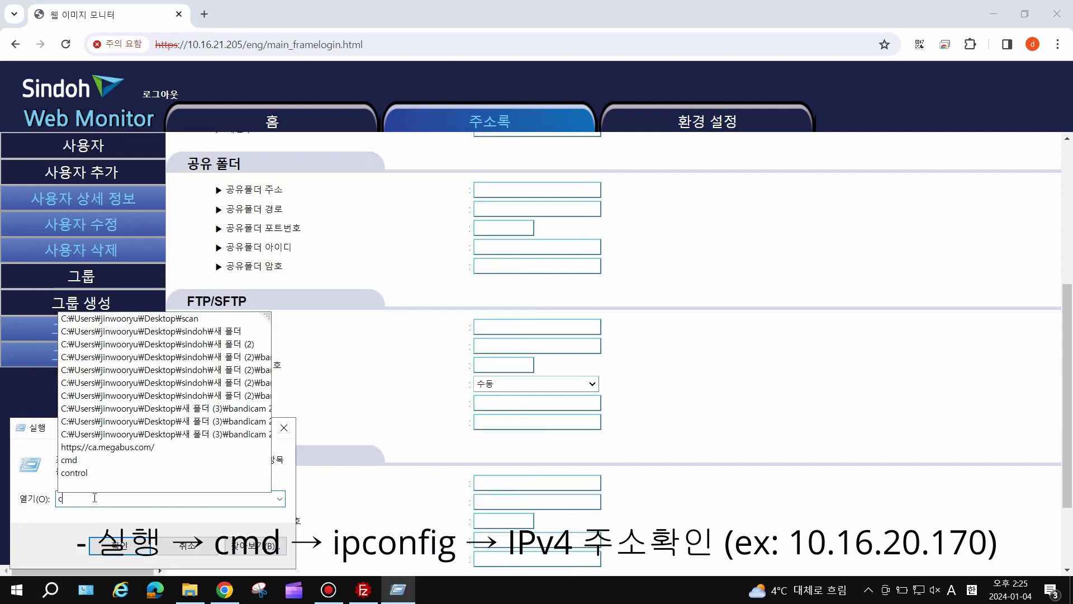
click(117, 544)
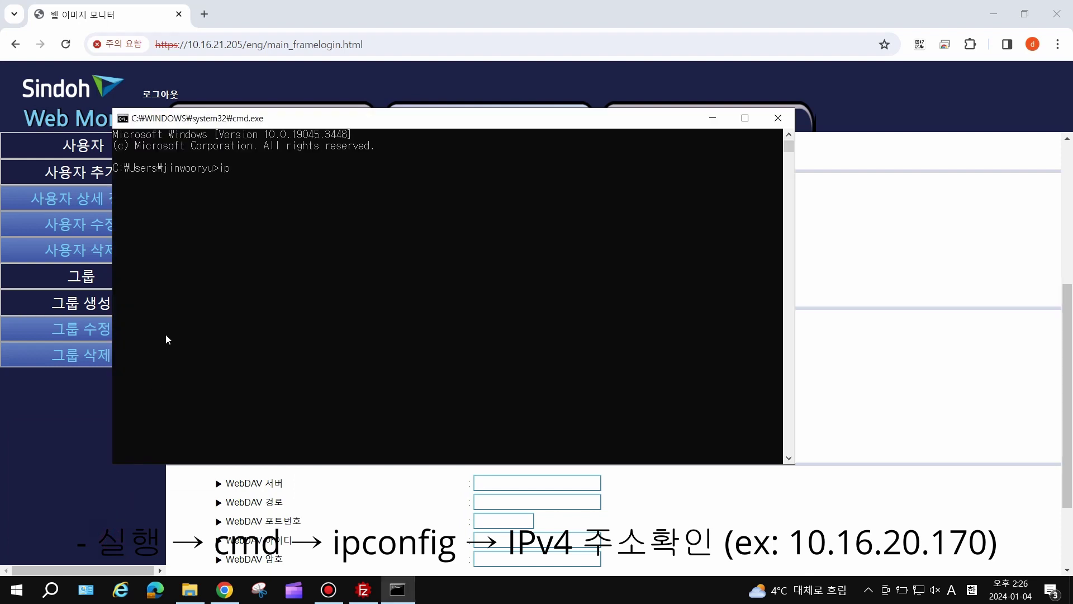
Run ipconfig and select the IPv4 address 10.16.20.170.
text(ipconfig)
key(Return)
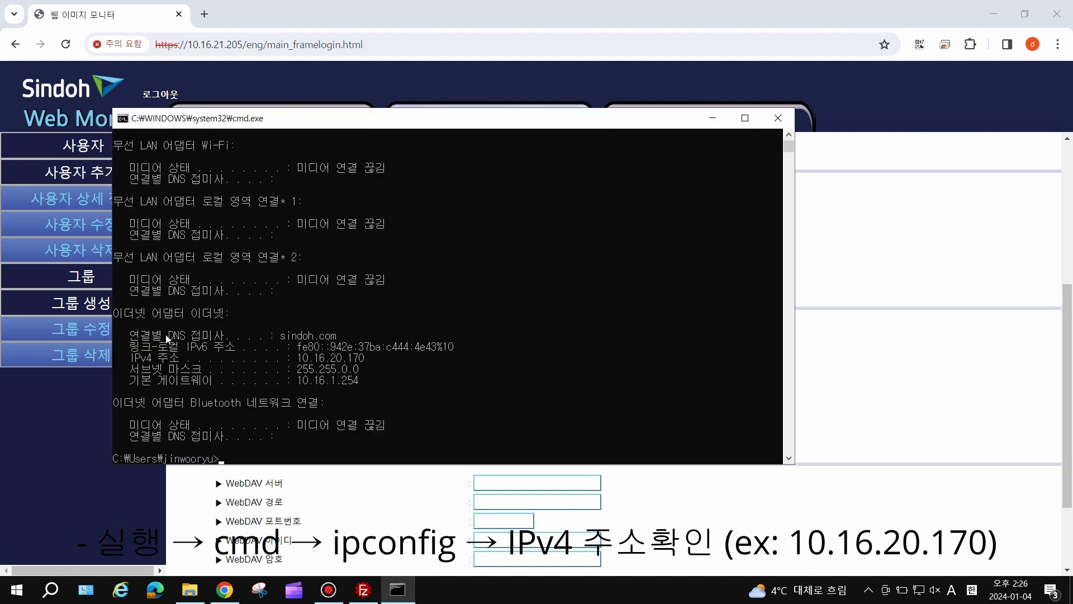
drag(130, 357, 352, 362)
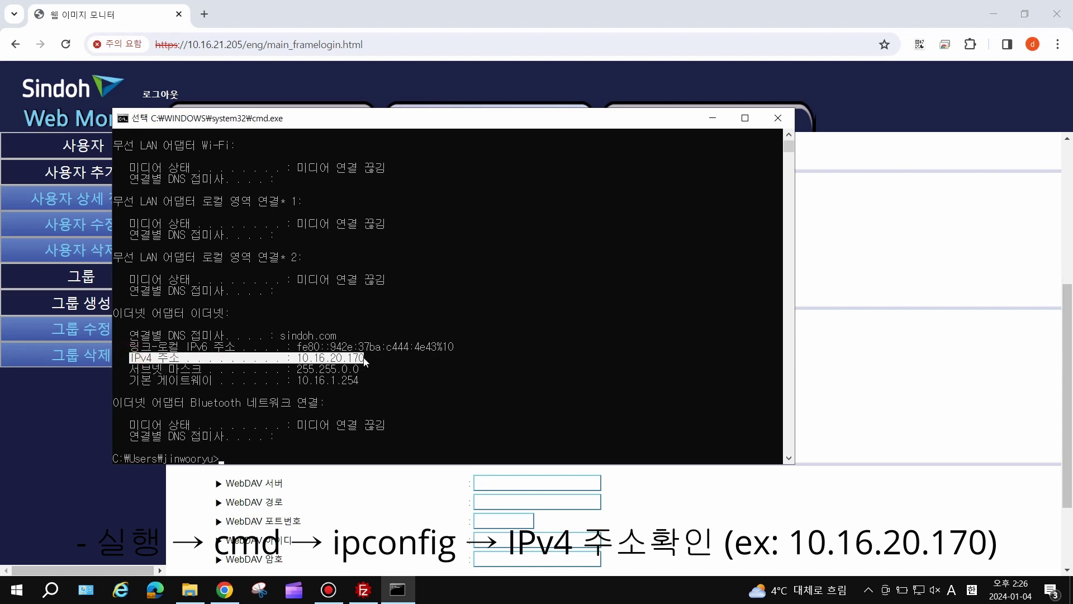
click(345, 359)
drag(298, 362, 369, 362)
click(368, 362)
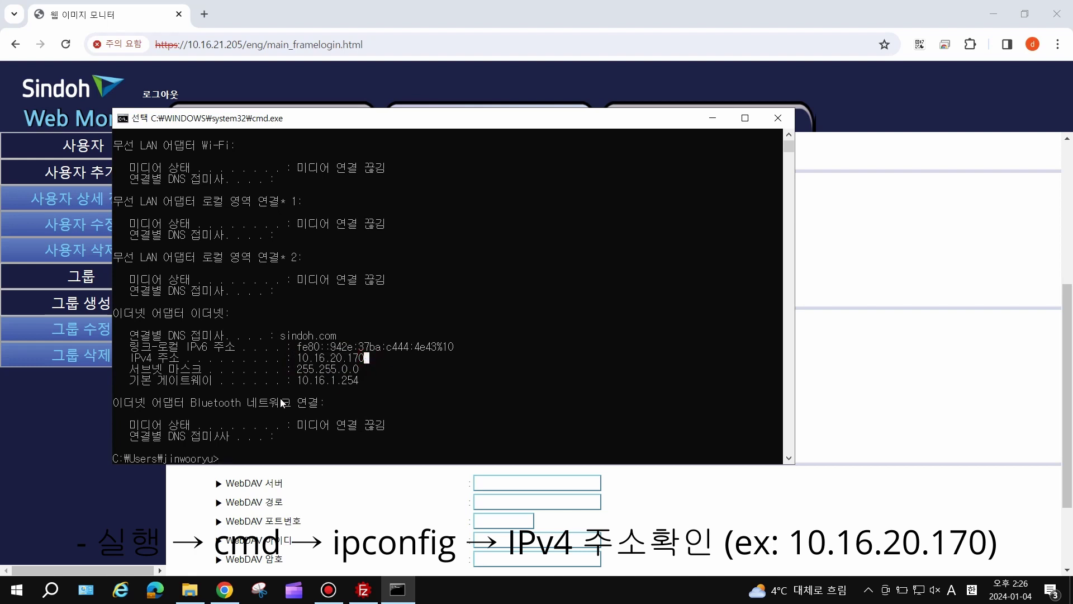
click(105, 495)
Enter FTP server 10.16.20.170, path /, port 21, login ID scan and the account password.
click(519, 327)
text(10.16)
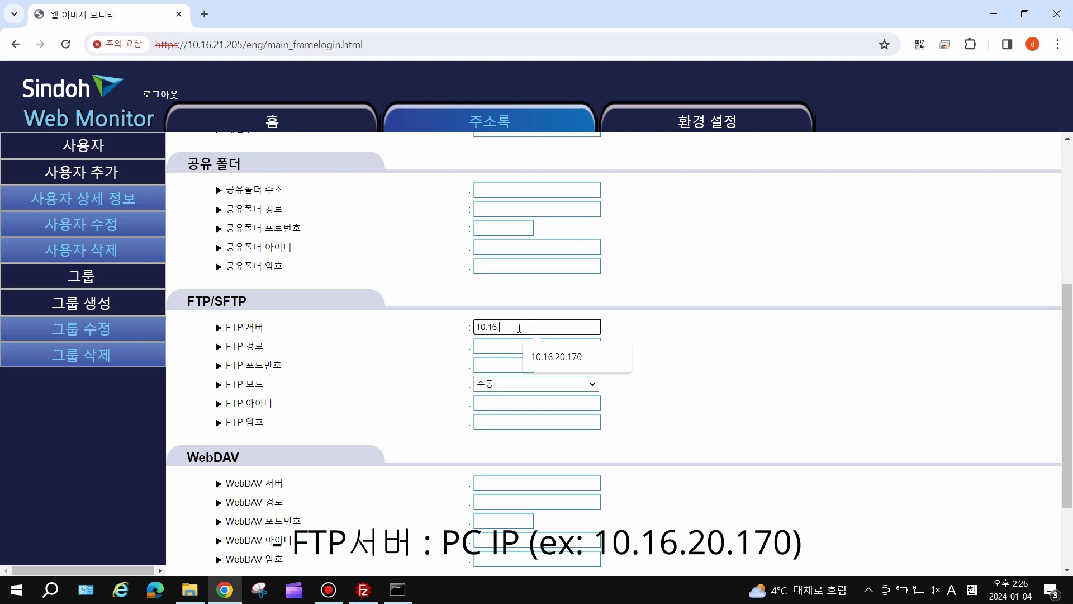
text(.20.170)
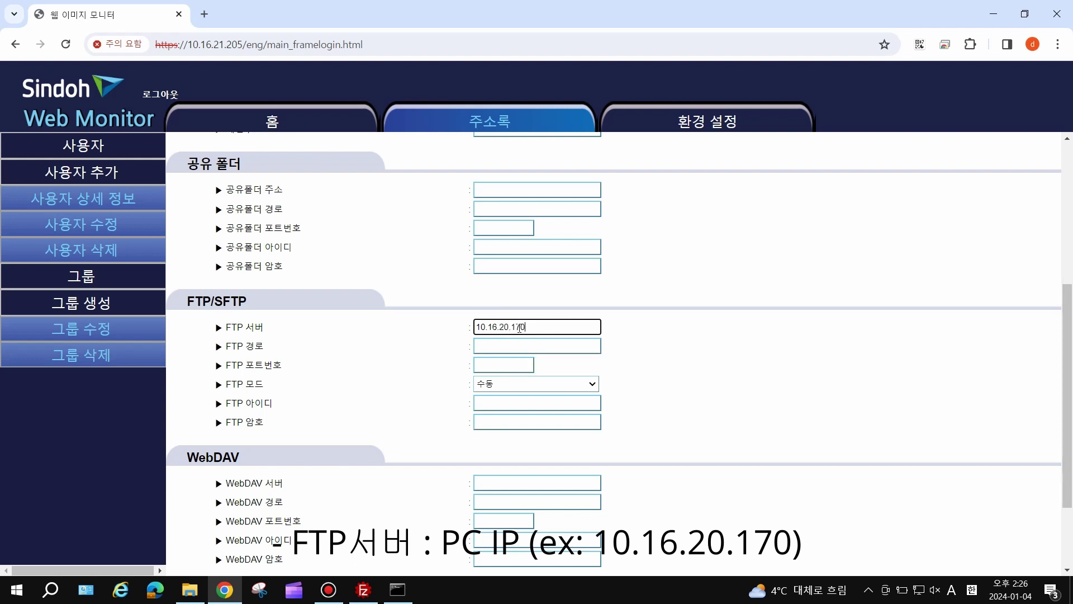
click(495, 345)
text(/)
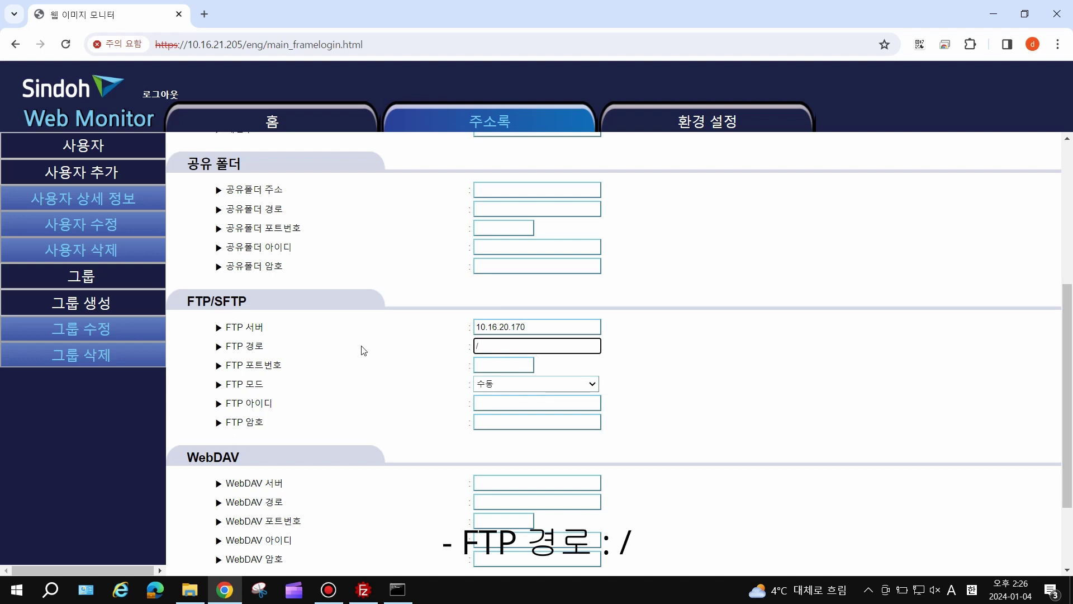
click(484, 364)
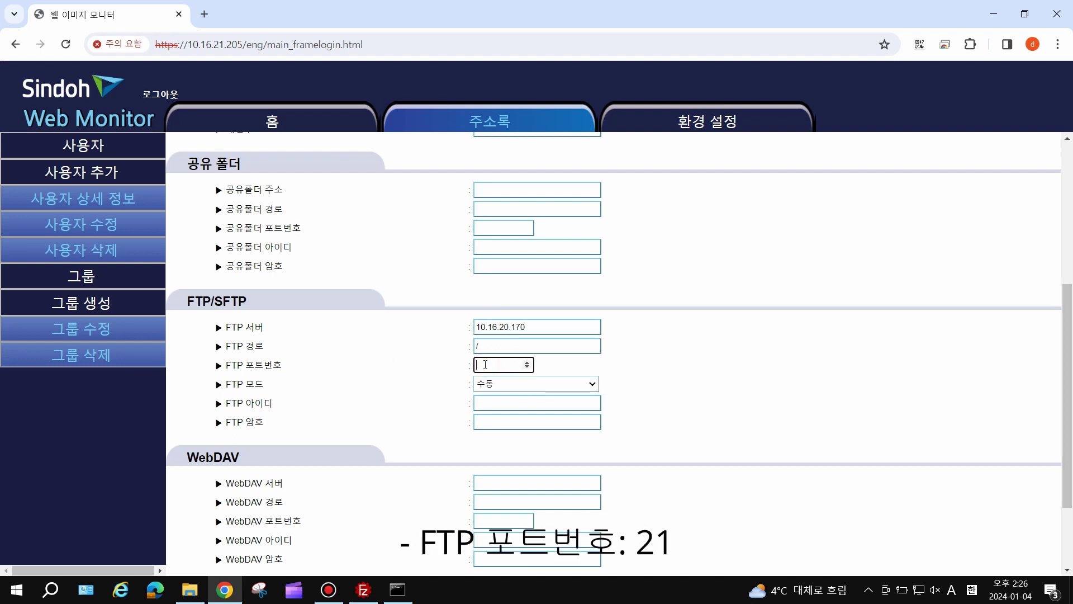
click(493, 399)
text(scan)
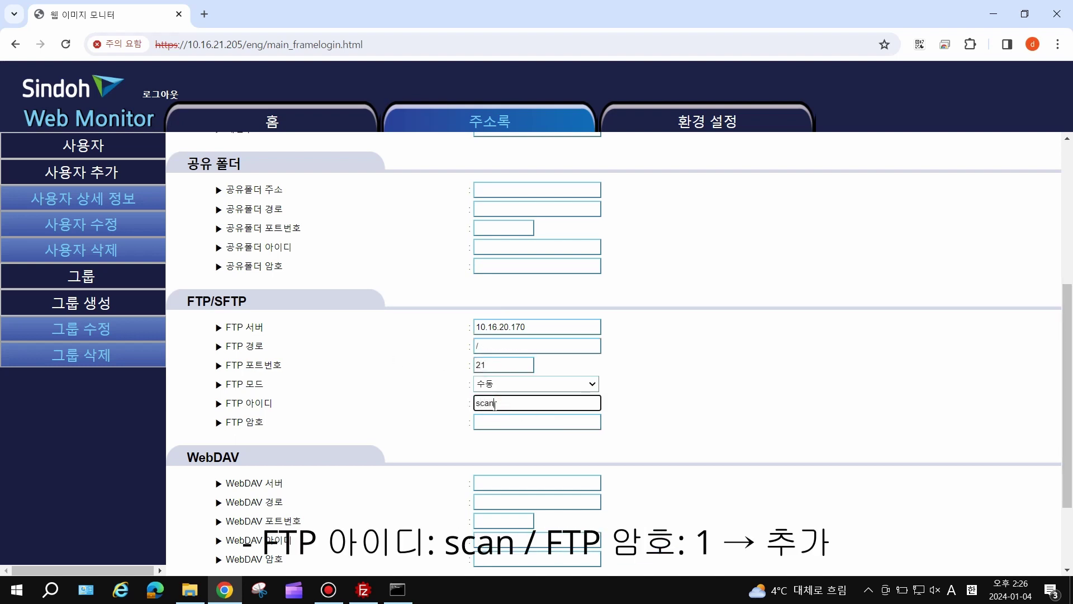
click(498, 418)
text(1)
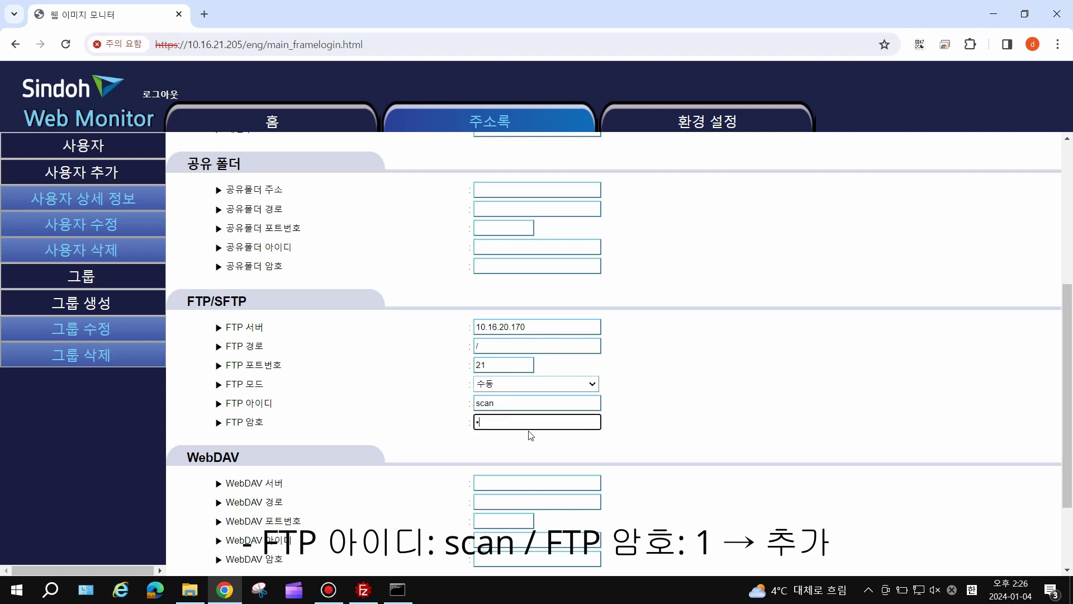
Add the new user to the address book and acknowledge the success alert.
click(668, 389)
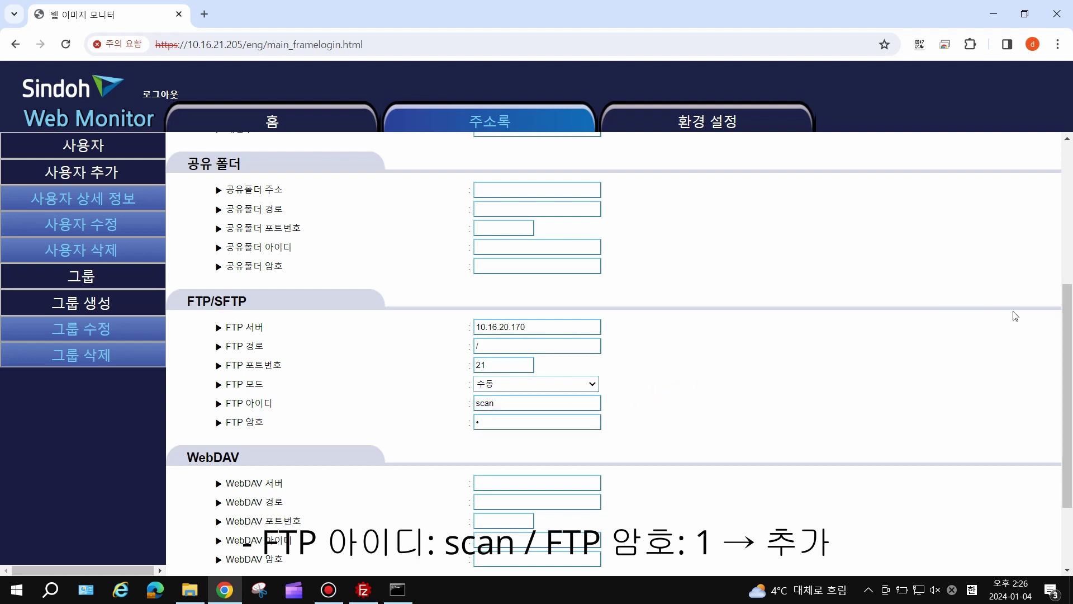
scroll(774, 400, down, 2)
click(268, 563)
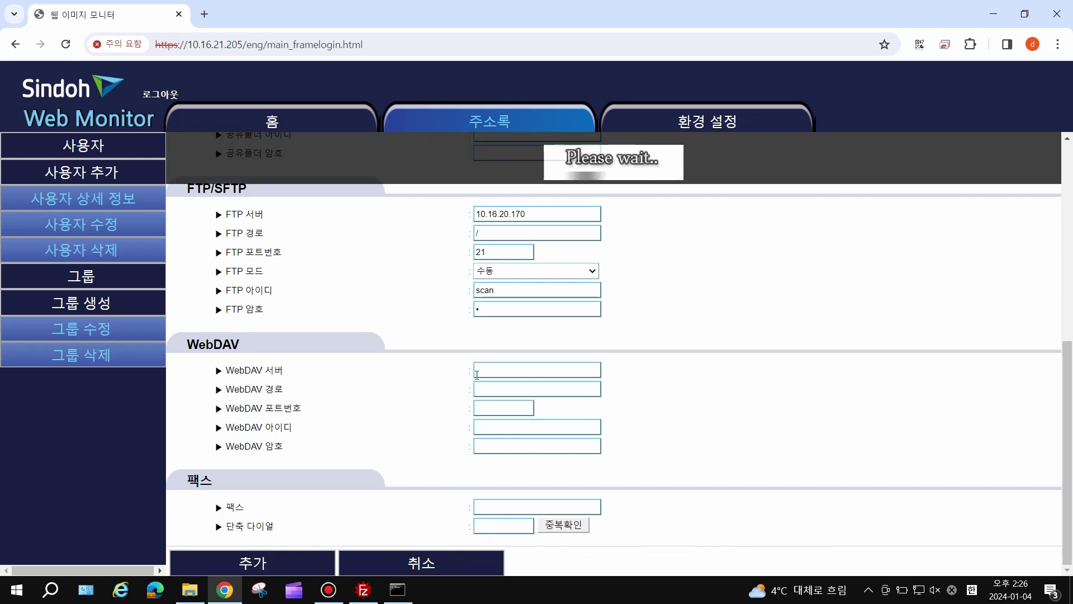
click(657, 133)
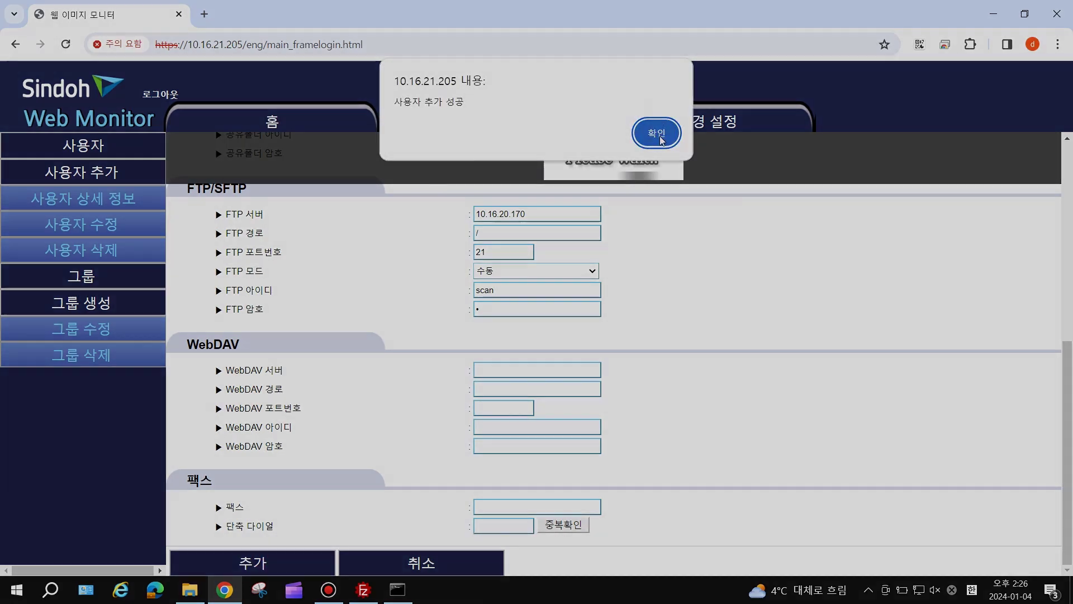